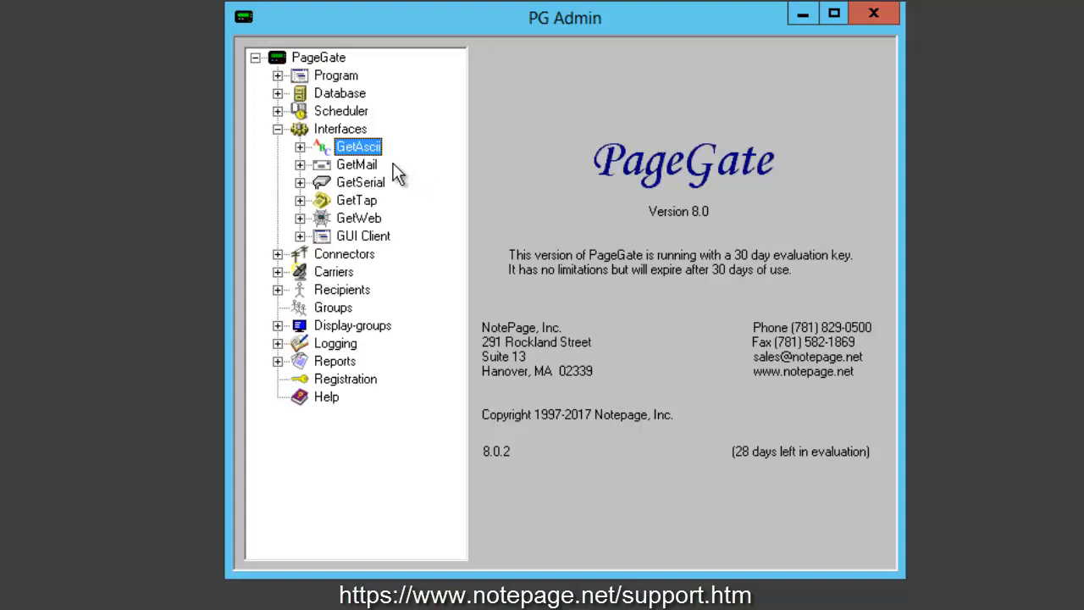
click(278, 130)
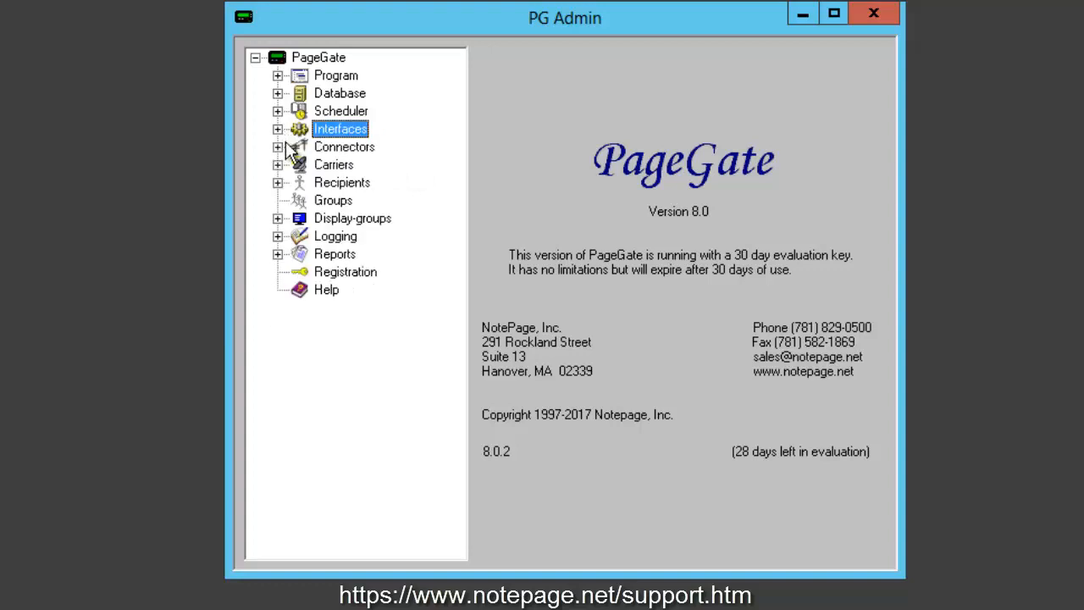
right_click(355, 165)
click(391, 177)
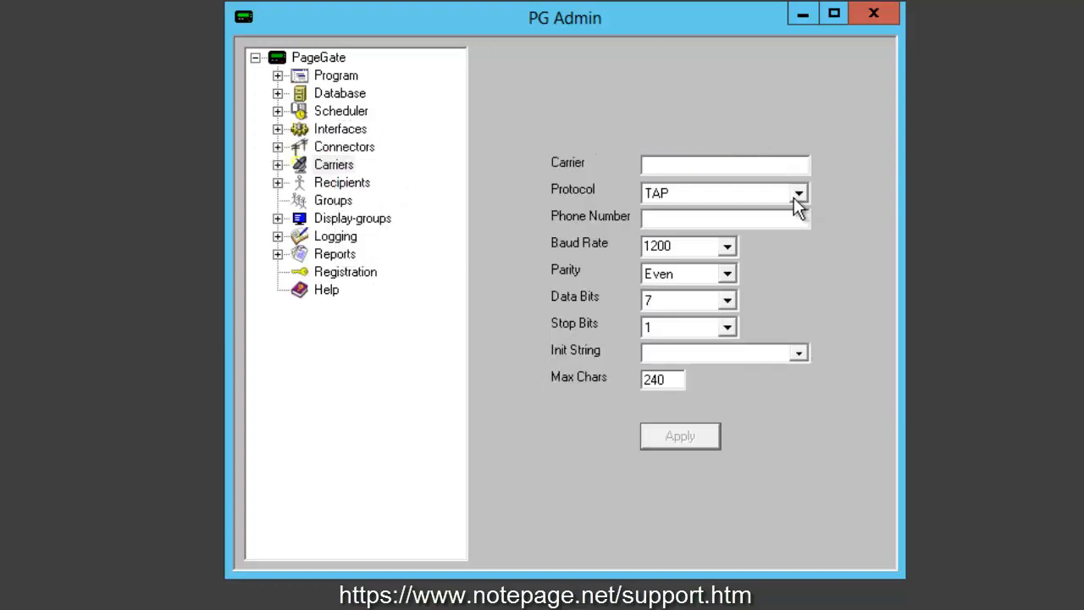
click(797, 194)
drag(804, 282, 799, 256)
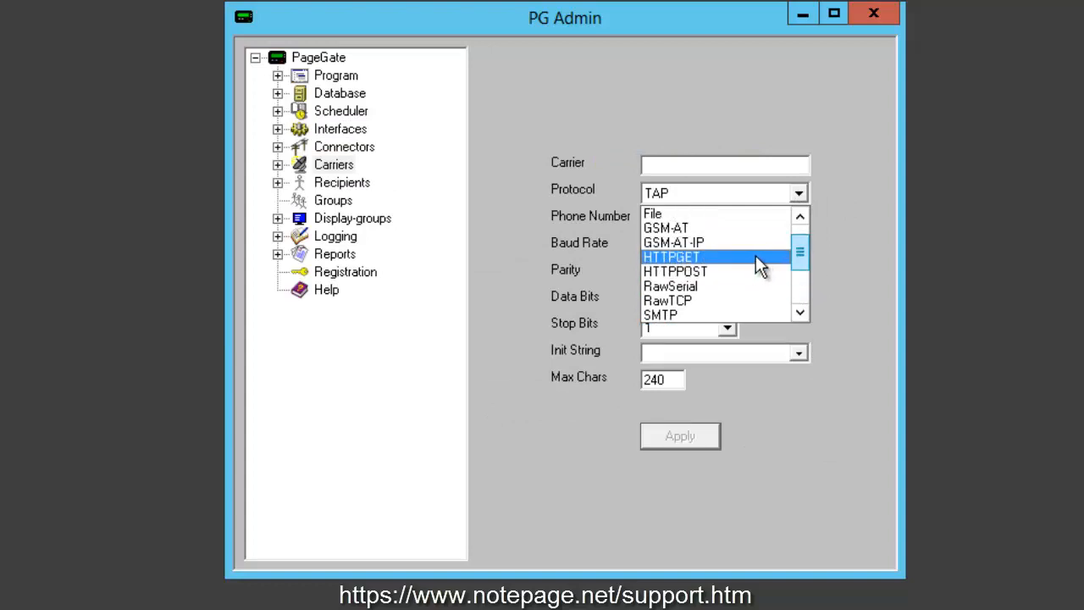
click(755, 256)
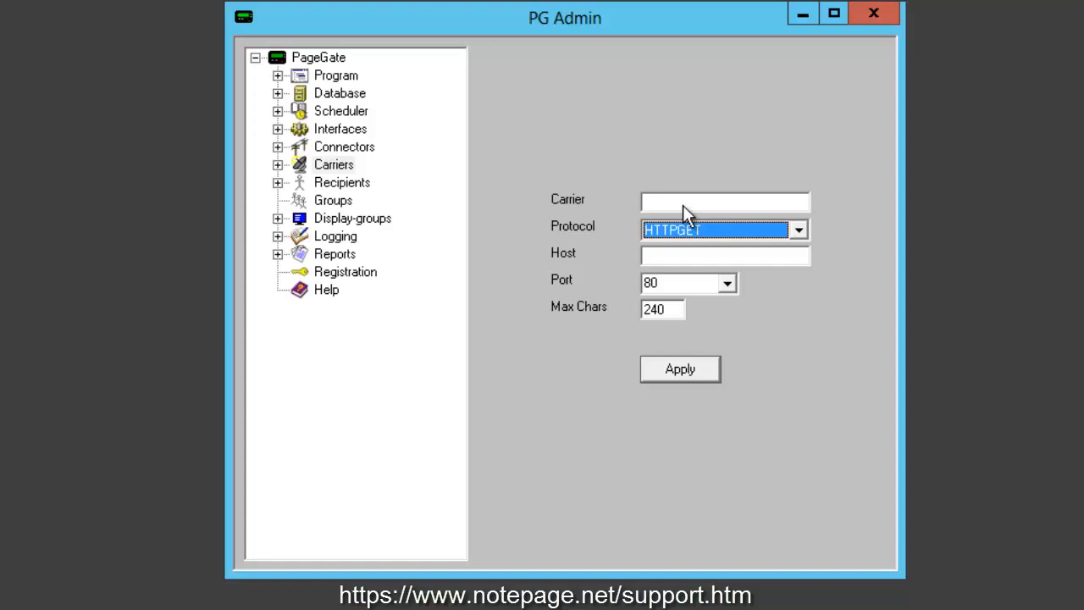
click(318, 59)
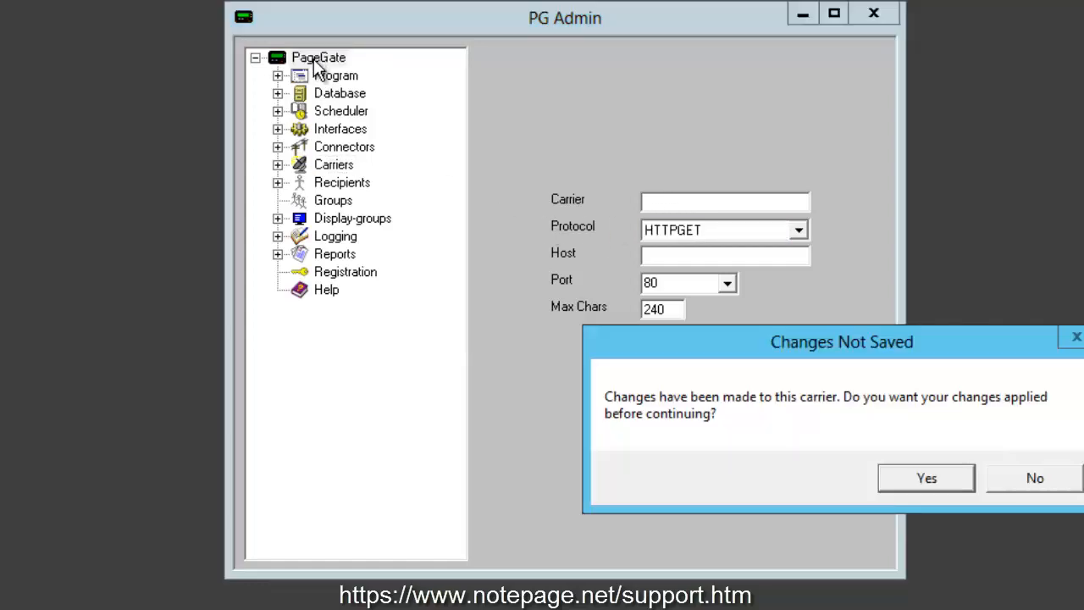
click(1010, 483)
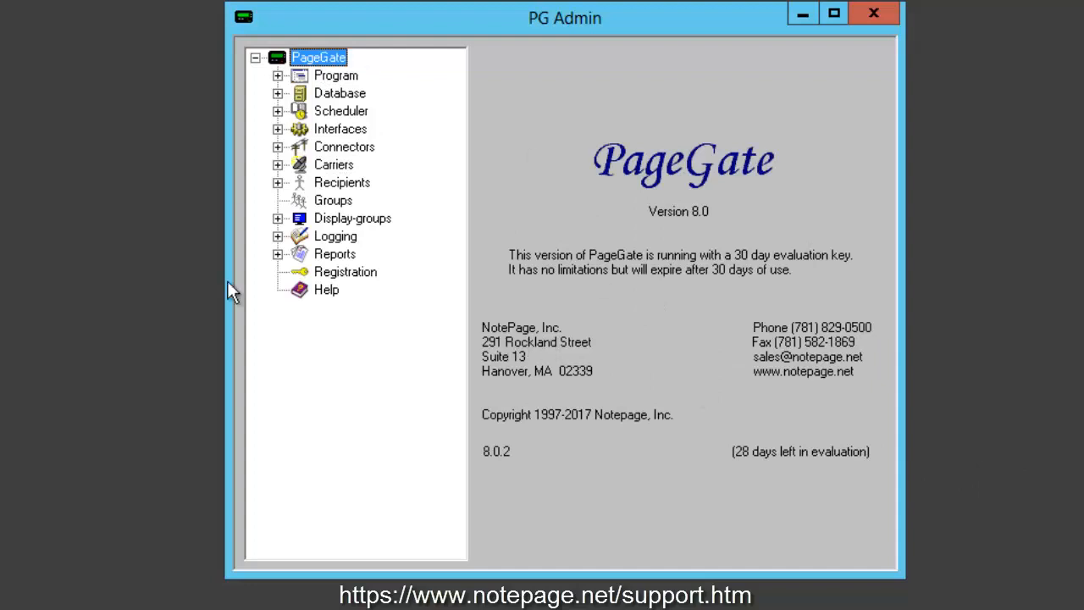
- Add a new carrier named noaa
click(278, 165)
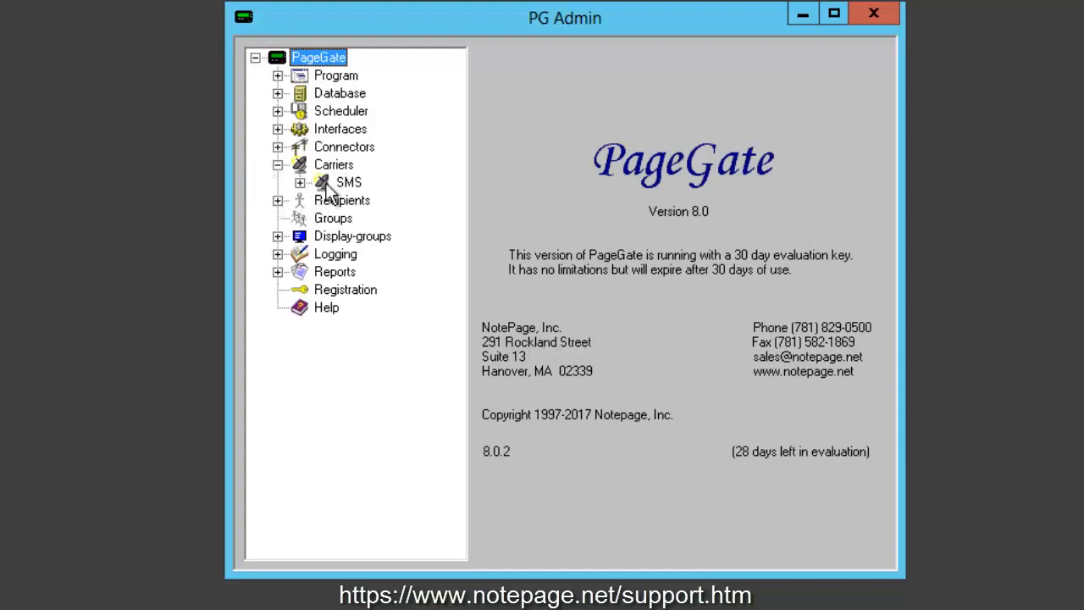
click(278, 201)
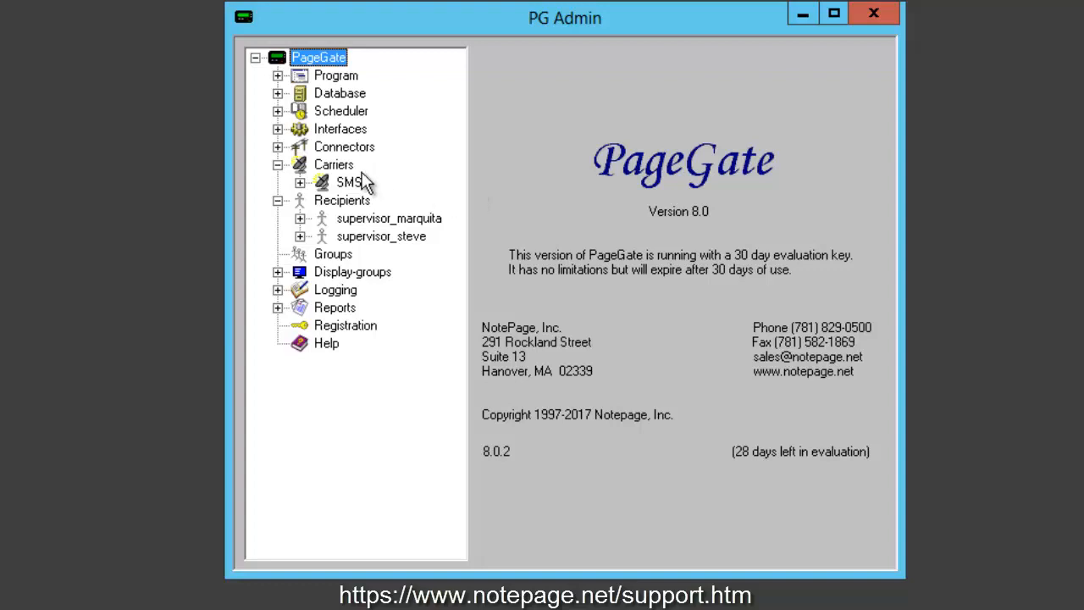
right_click(351, 166)
click(412, 179)
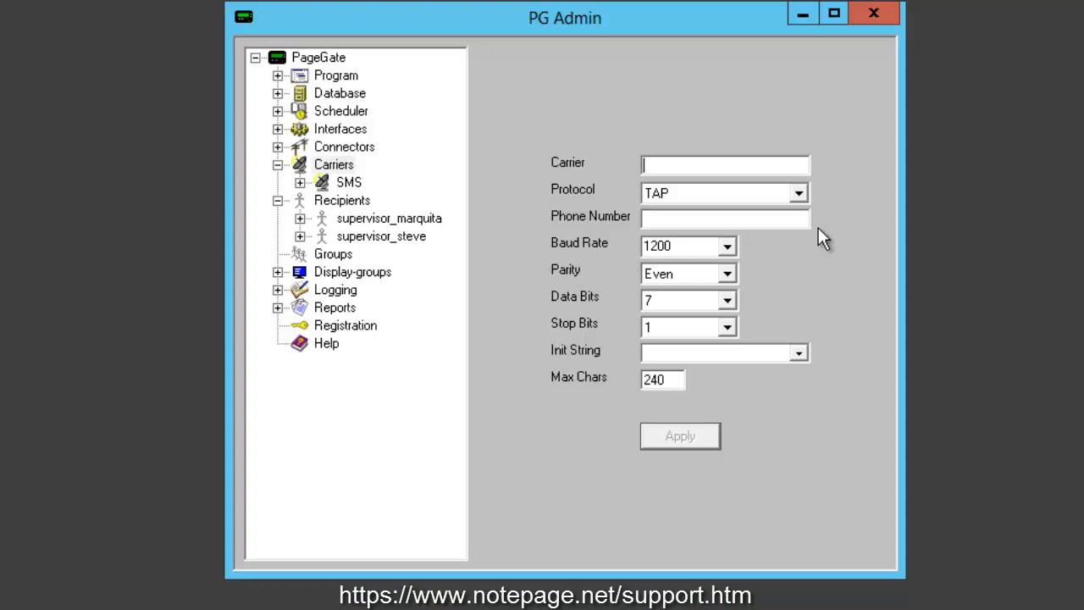
text(noaa)
- Set the noaa carrier's protocol to HTTPGET
click(798, 194)
click(811, 243)
click(799, 195)
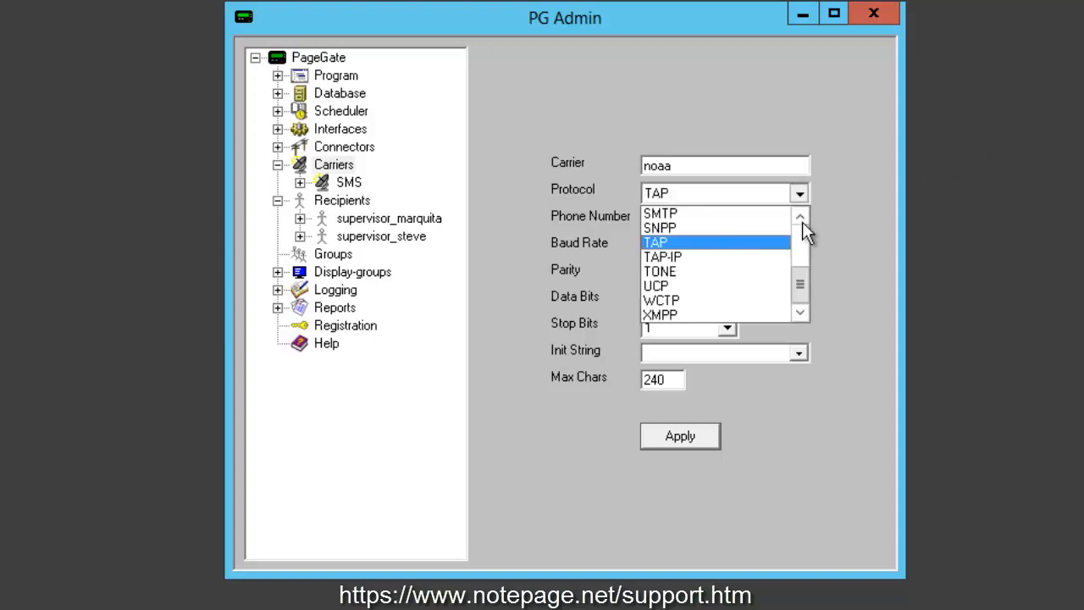
click(800, 236)
click(745, 268)
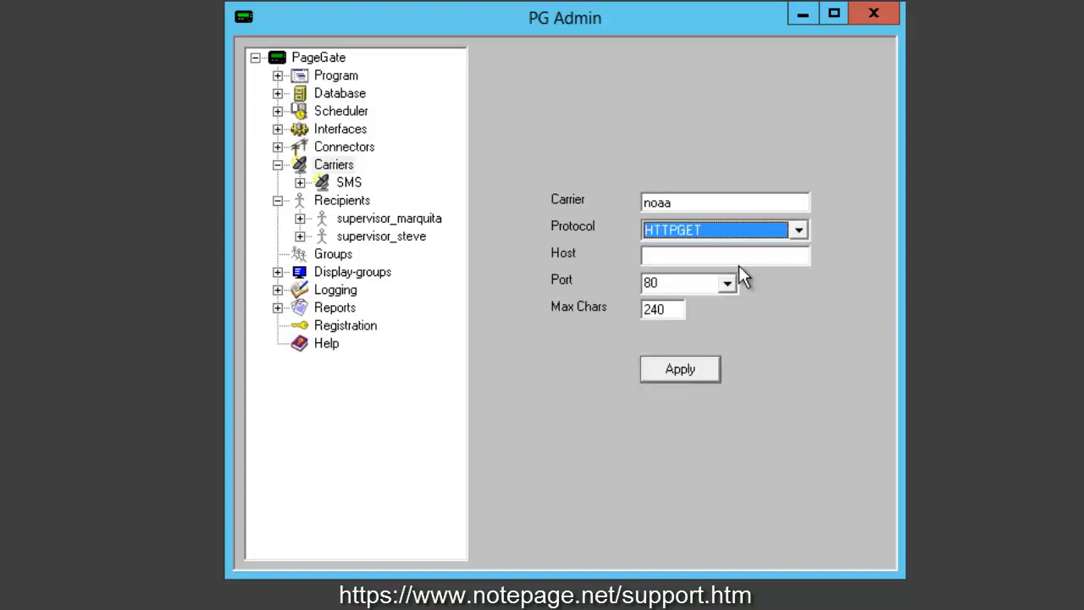
- Copy the address w1.weather.gov/xml/current_obs/KBOS.xml from Notepad into the carrier's Host field and apply
click(699, 260)
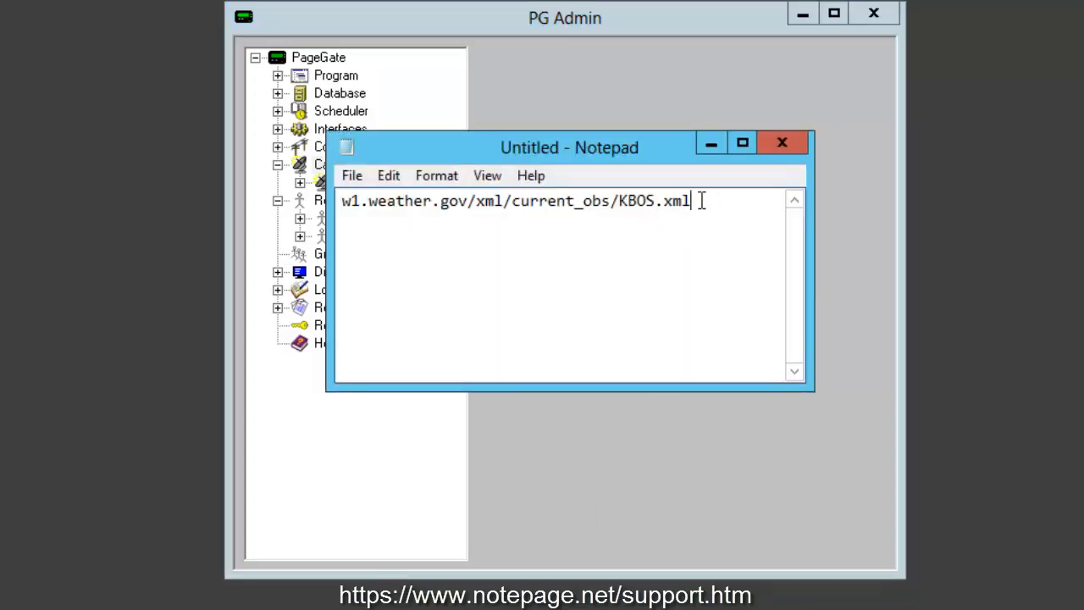
drag(701, 201, 340, 203)
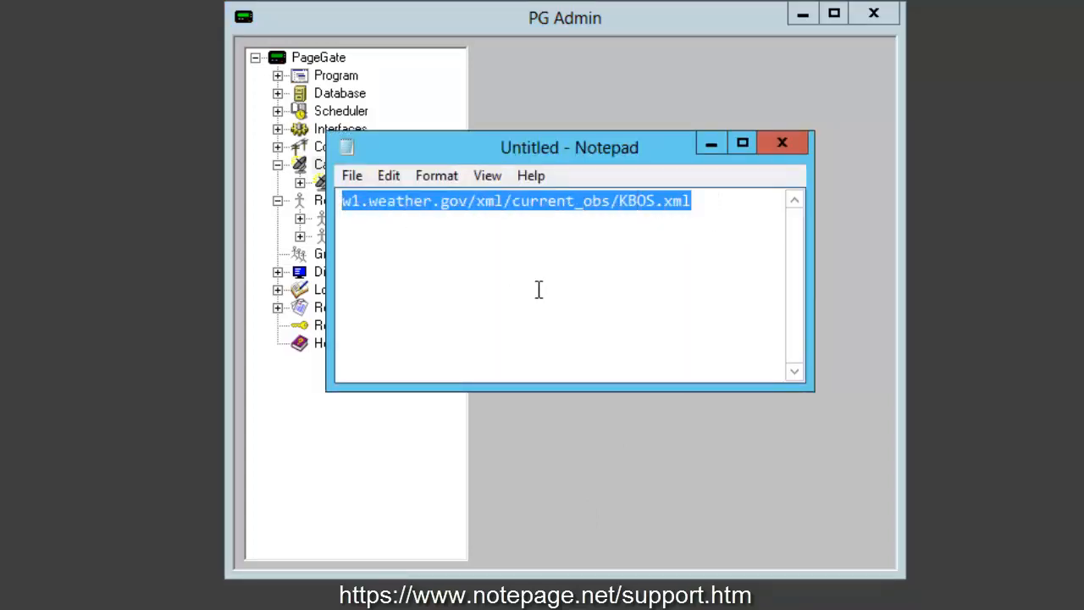
click(441, 282)
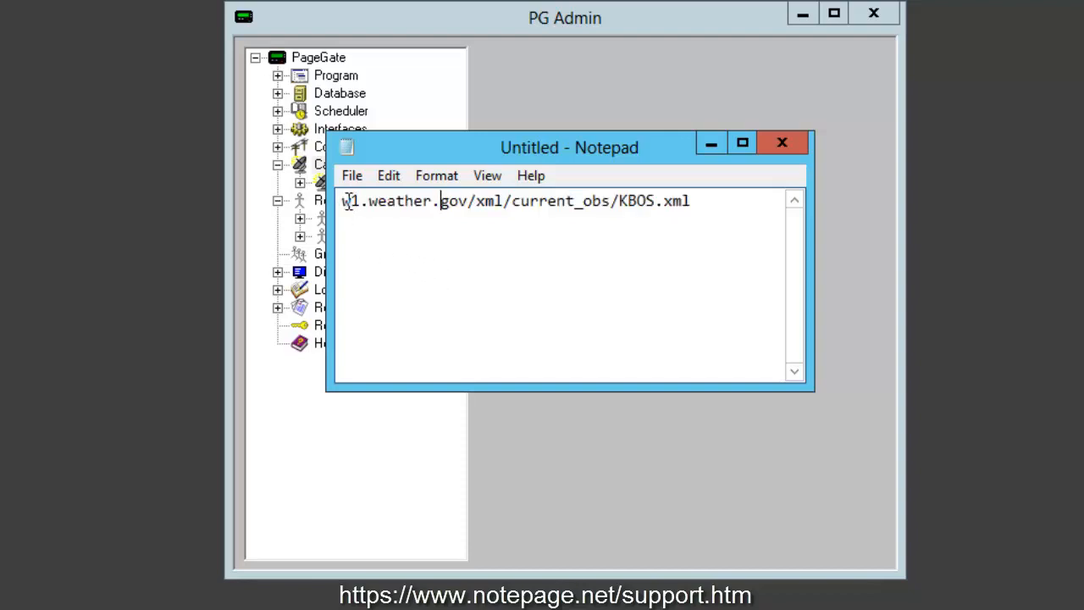
drag(343, 201, 880, 214)
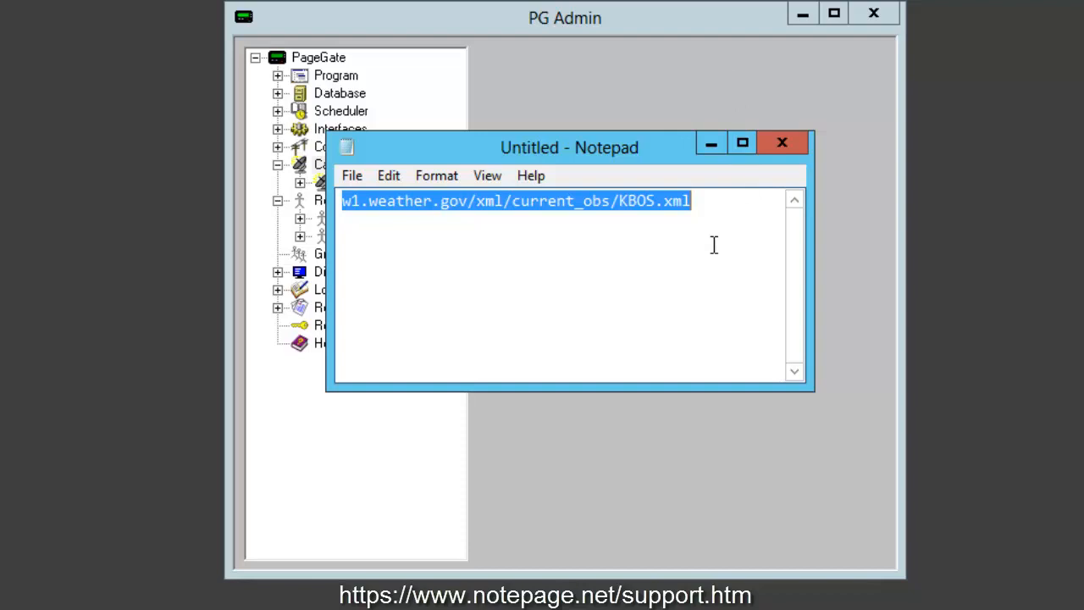
click(683, 60)
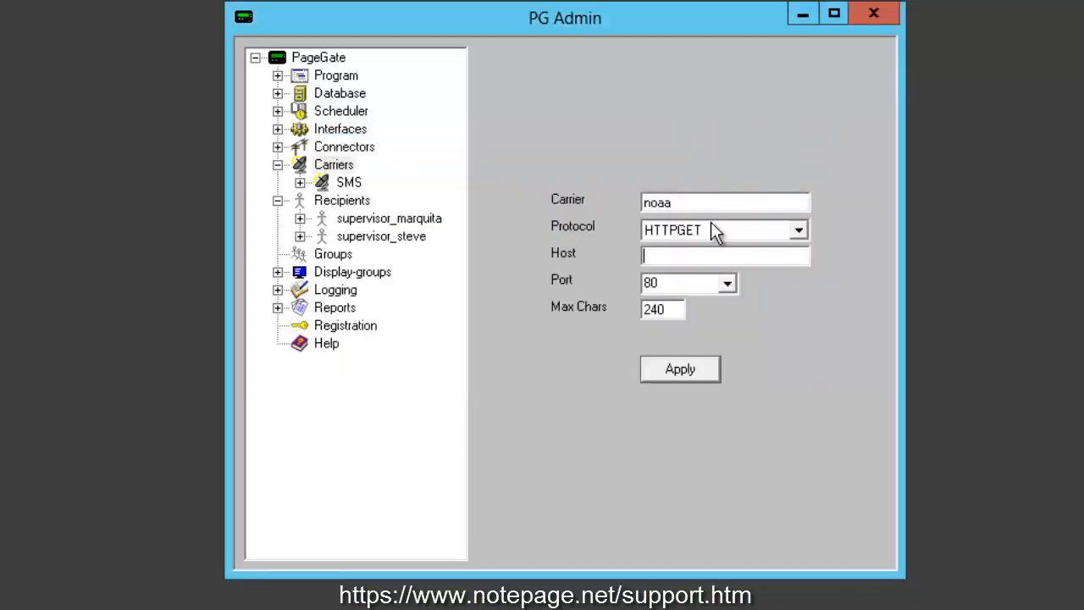
key(ctrl+v)
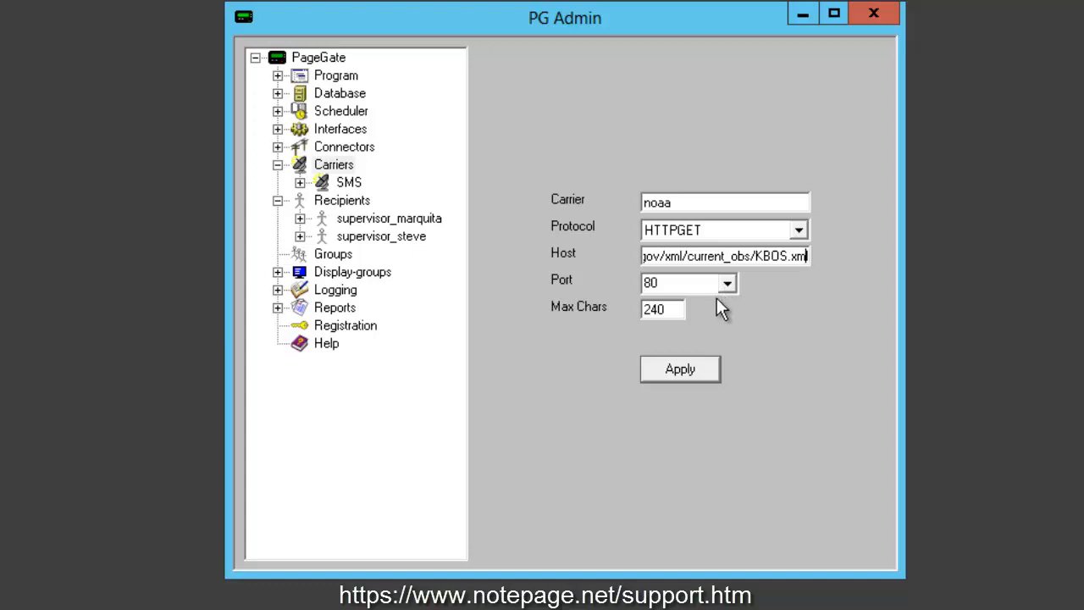
click(683, 376)
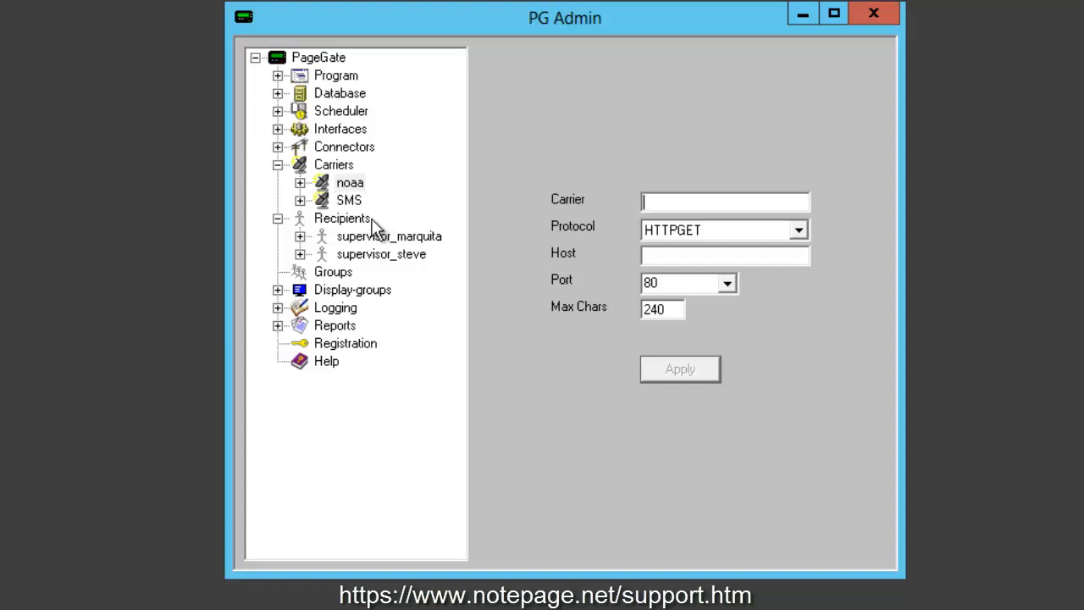
- Enter ResponseRecipient=weather-recipient in the noaa carrier's template settings and apply
double_click(320, 189)
click(390, 239)
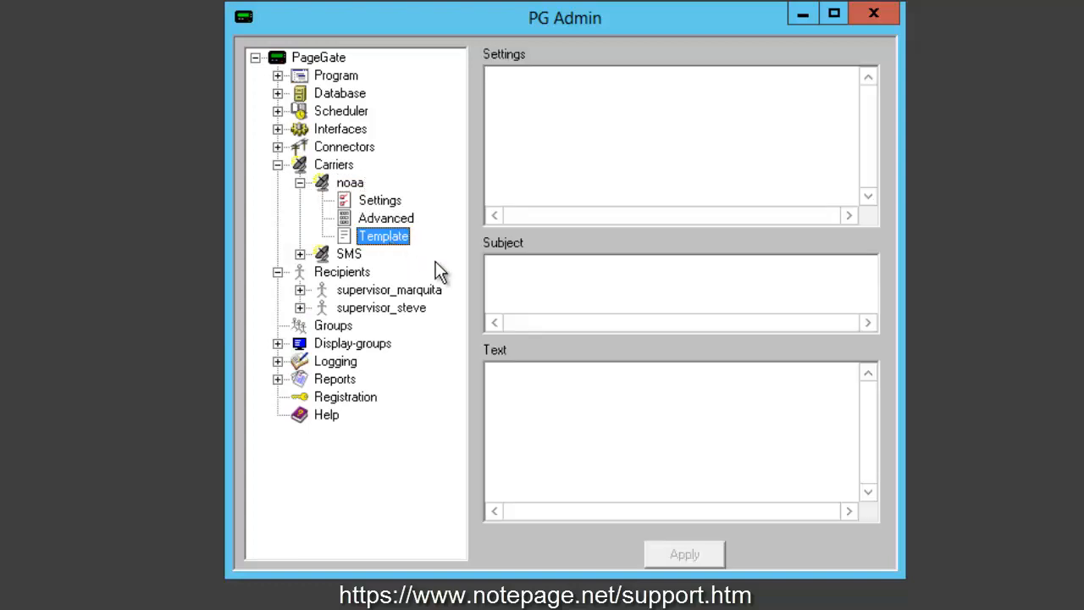
click(537, 113)
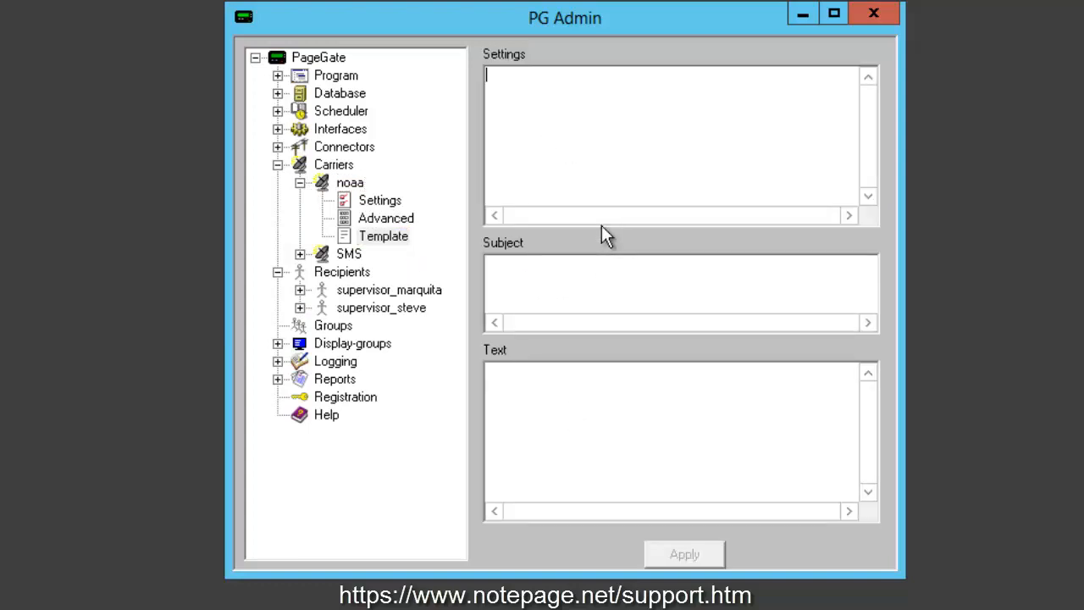
text(ResponseRecip)
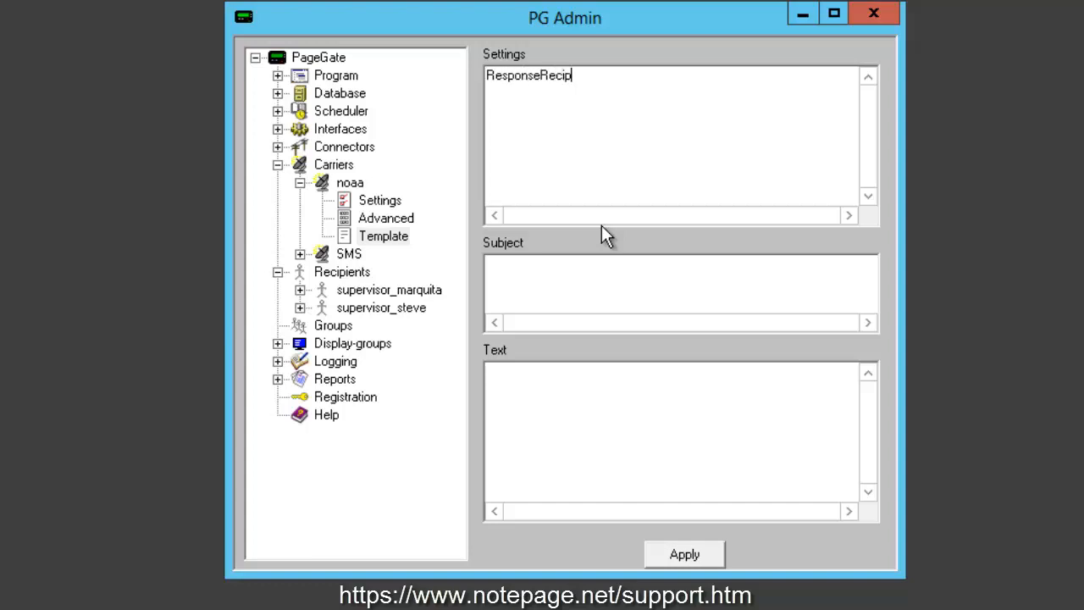
text(ient=weather-recipient)
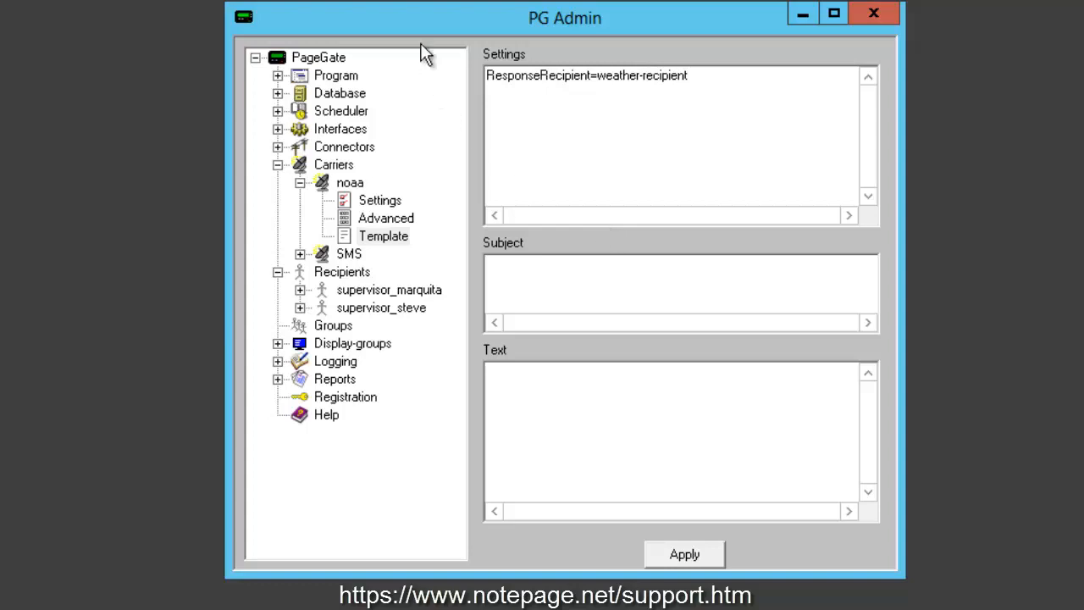
drag(492, 82, 548, 78)
click(679, 109)
click(684, 554)
- Create a new folder named Response inside C:\PageGateData
click(300, 183)
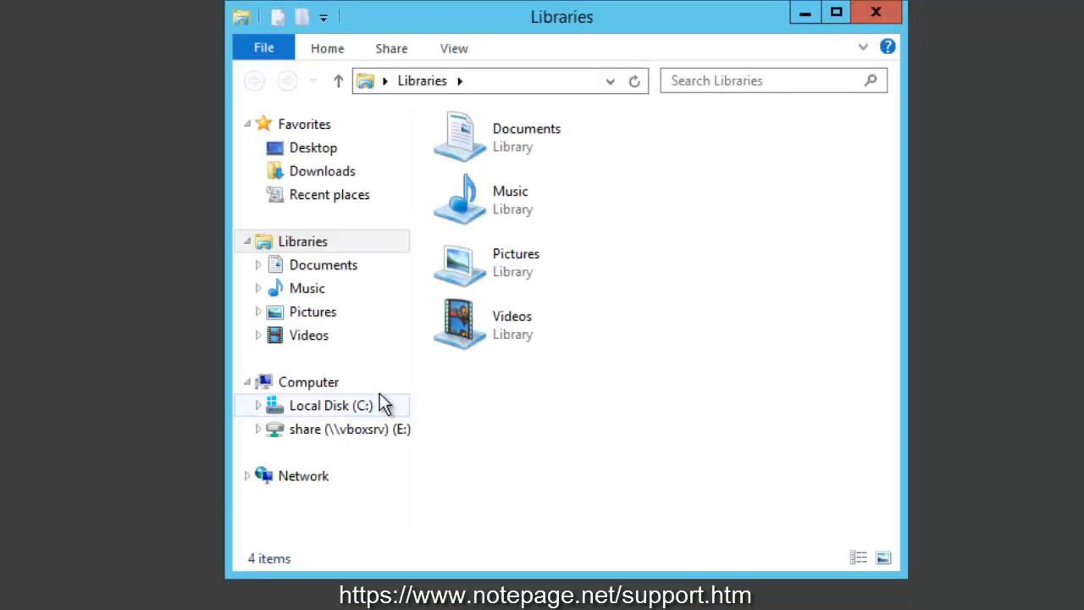
click(337, 410)
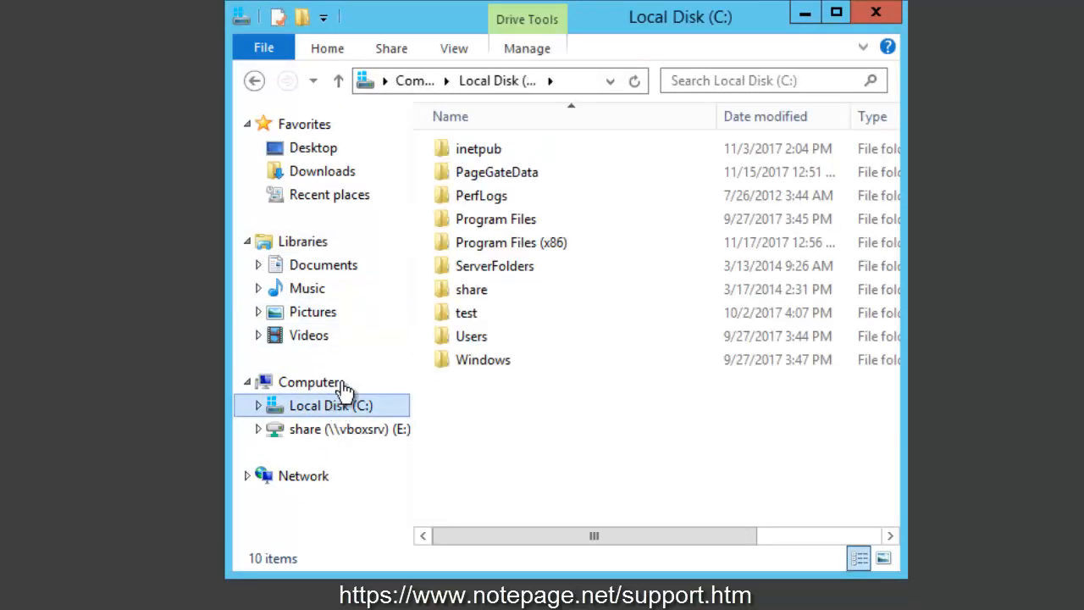
double_click(546, 174)
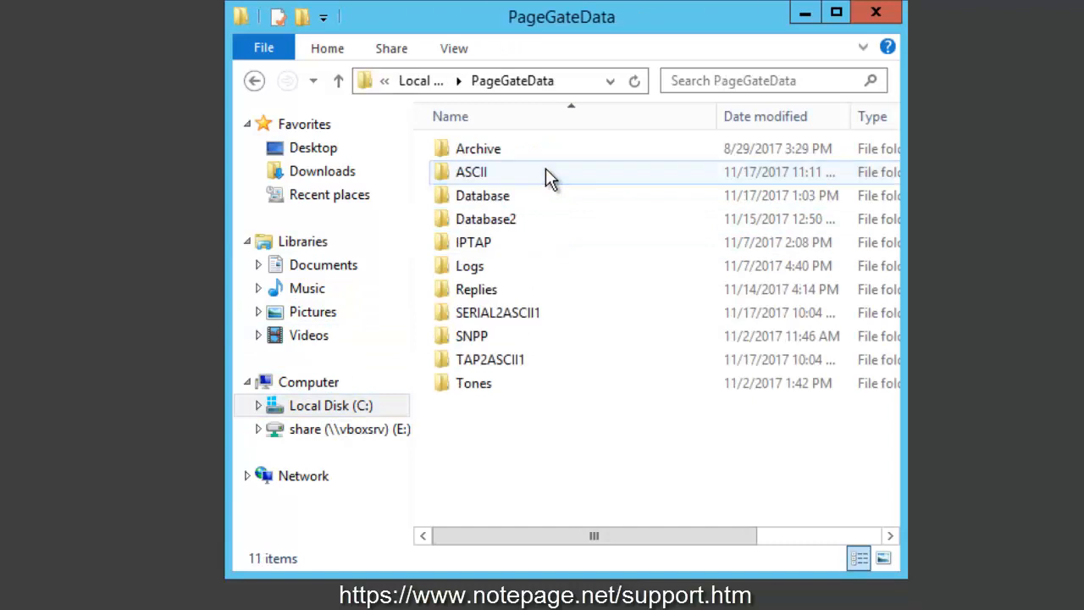
right_click(472, 435)
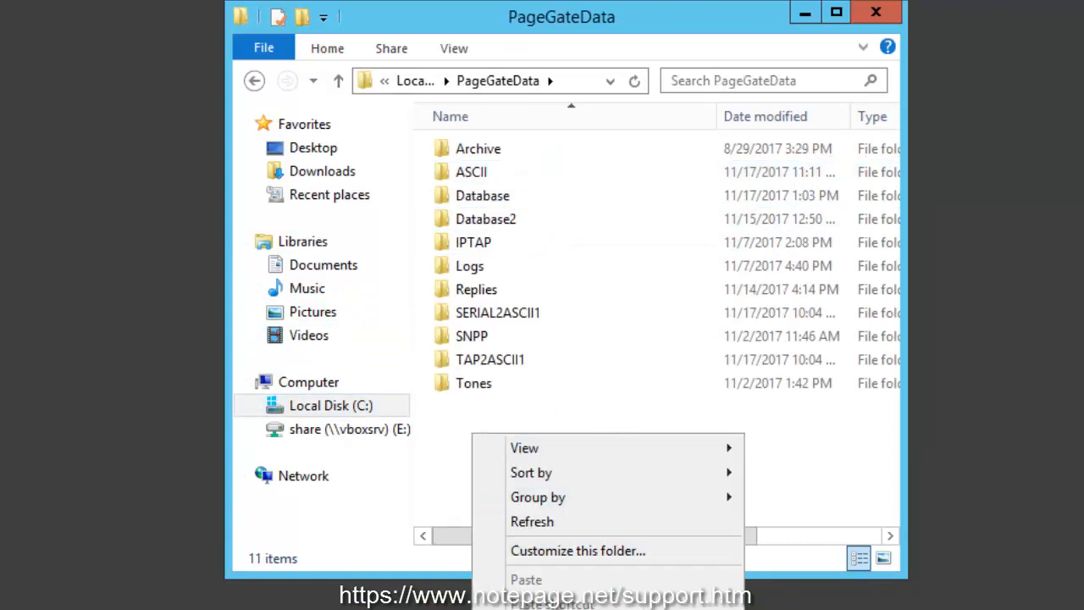
click(783, 609)
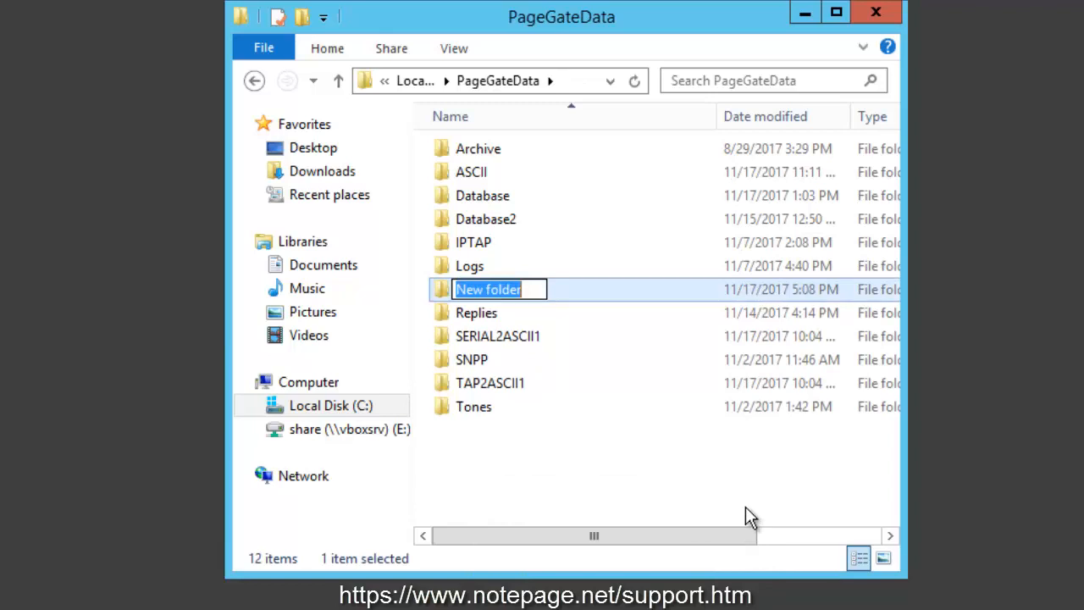
text(Response)
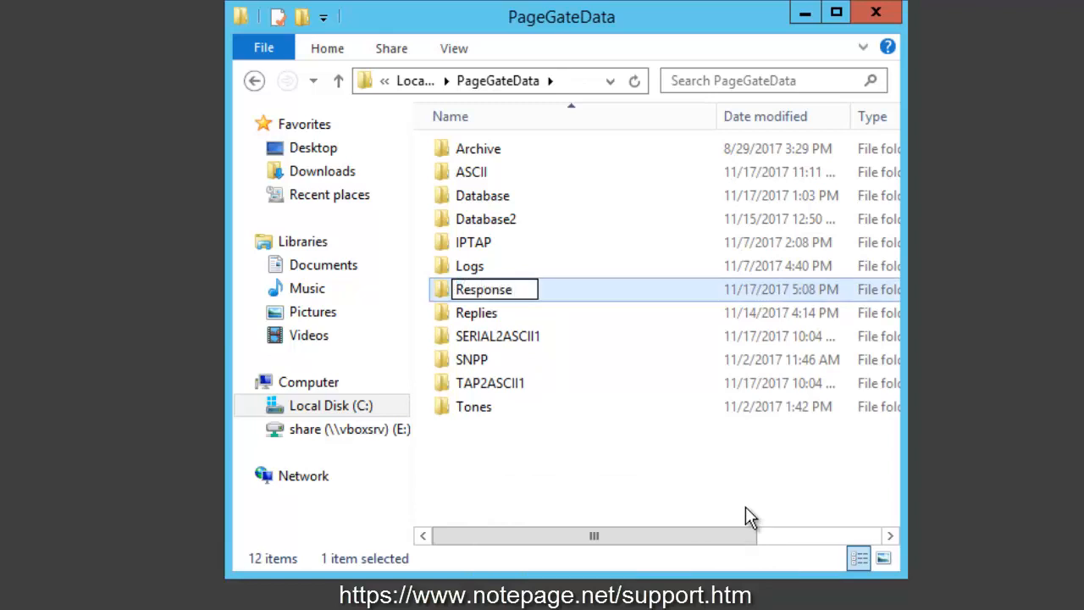
key(Return)
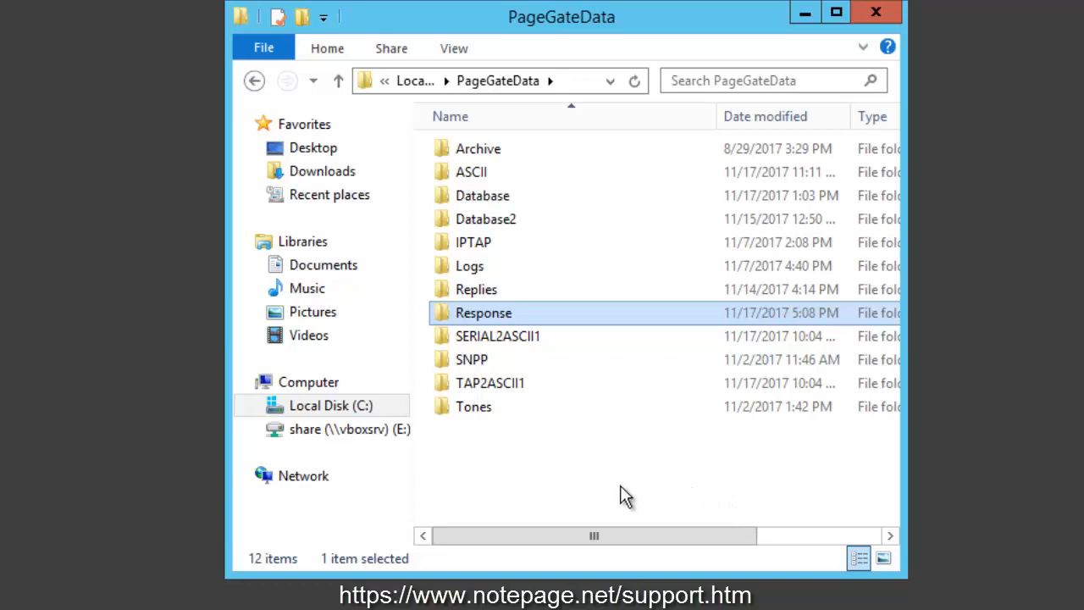
- Copy the Response folder's path C:\PageGateData\Response from the address bar and minimize the folder window
double_click(514, 312)
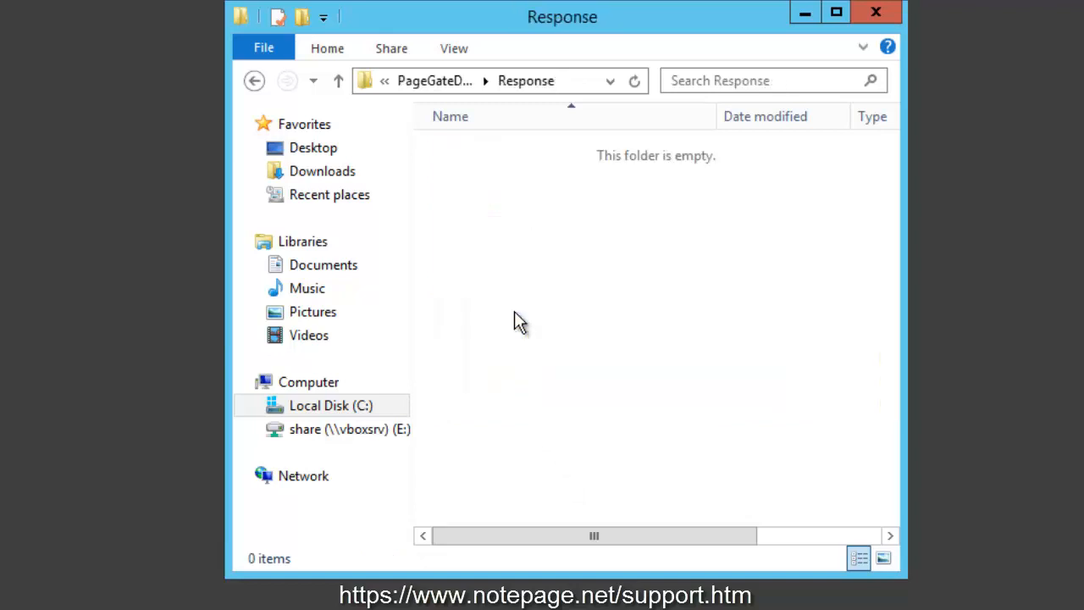
click(566, 83)
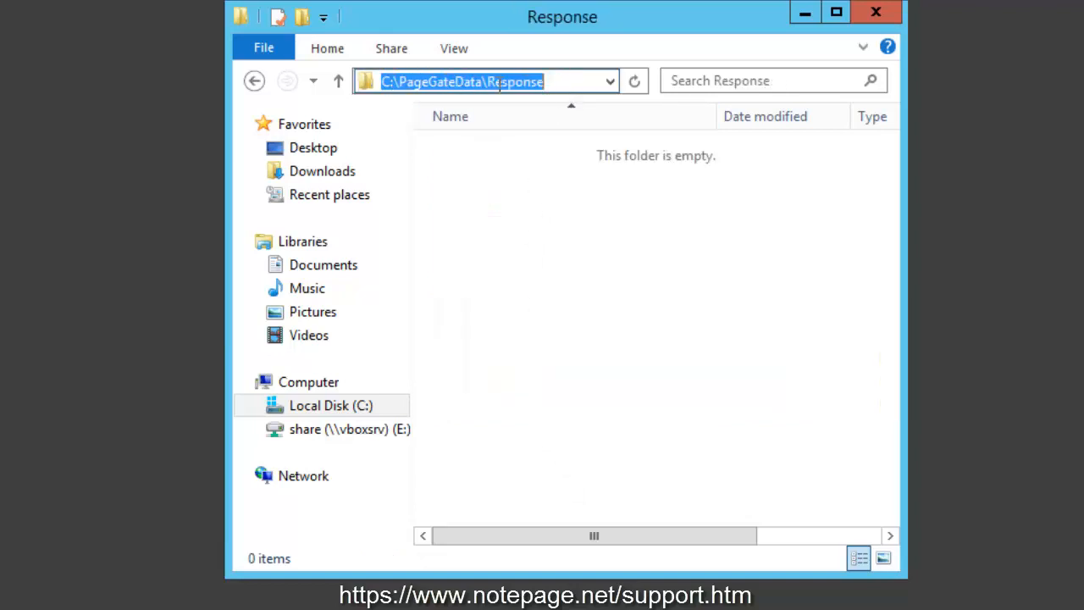
right_click(525, 81)
click(620, 154)
click(805, 15)
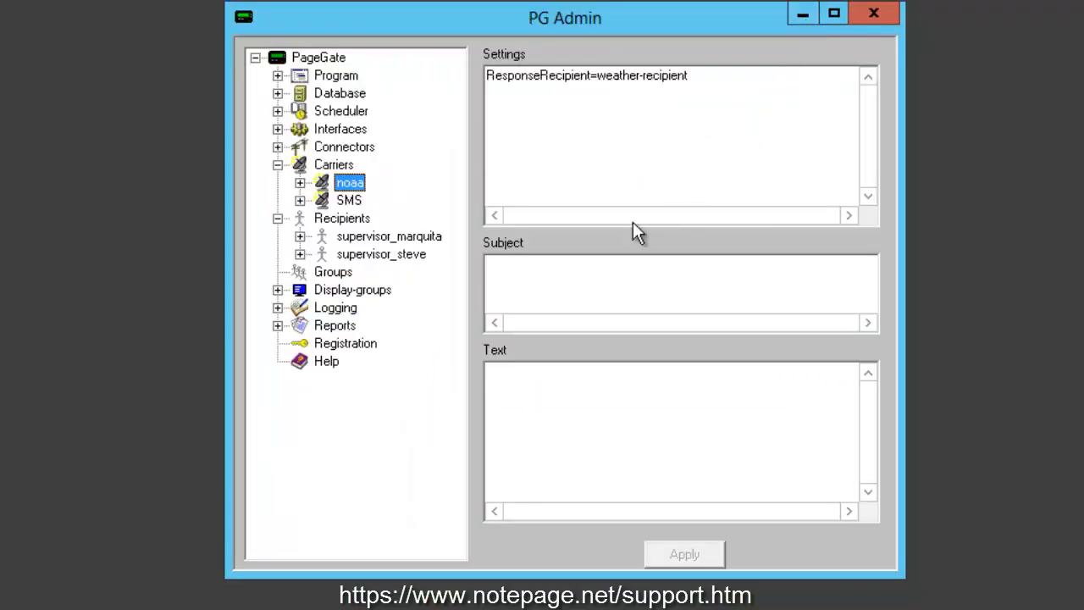
- Add a new carrier named weather-responses
right_click(335, 165)
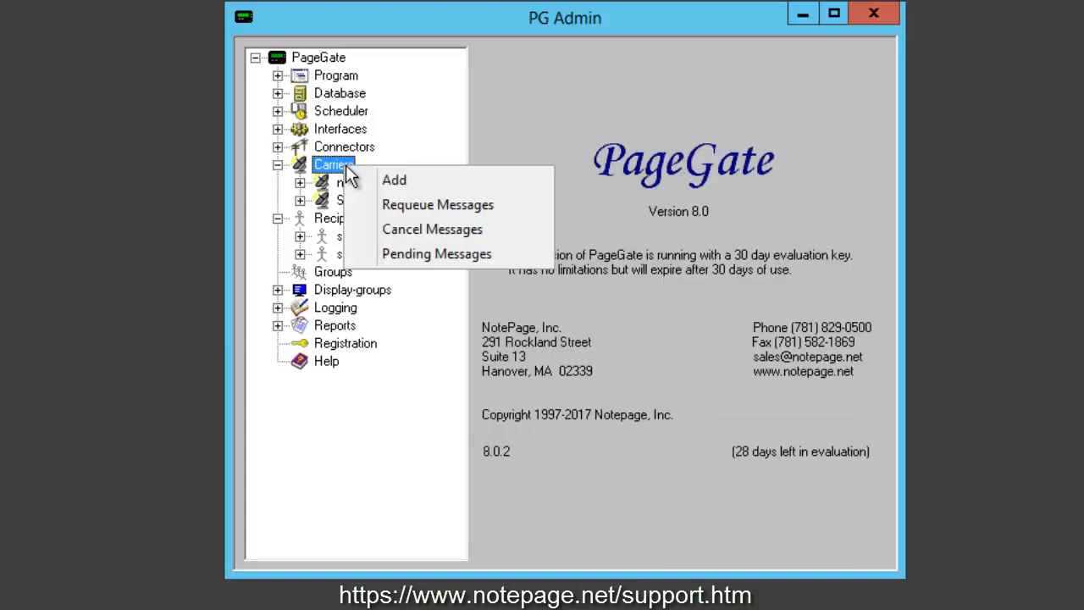
click(487, 187)
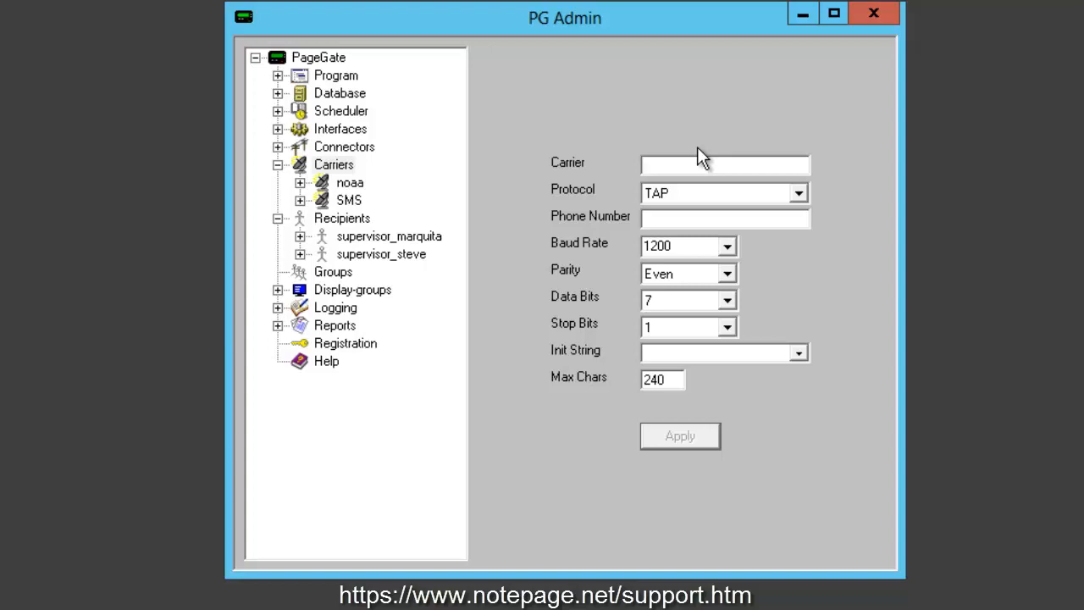
text(weather-respos)
text(ses)
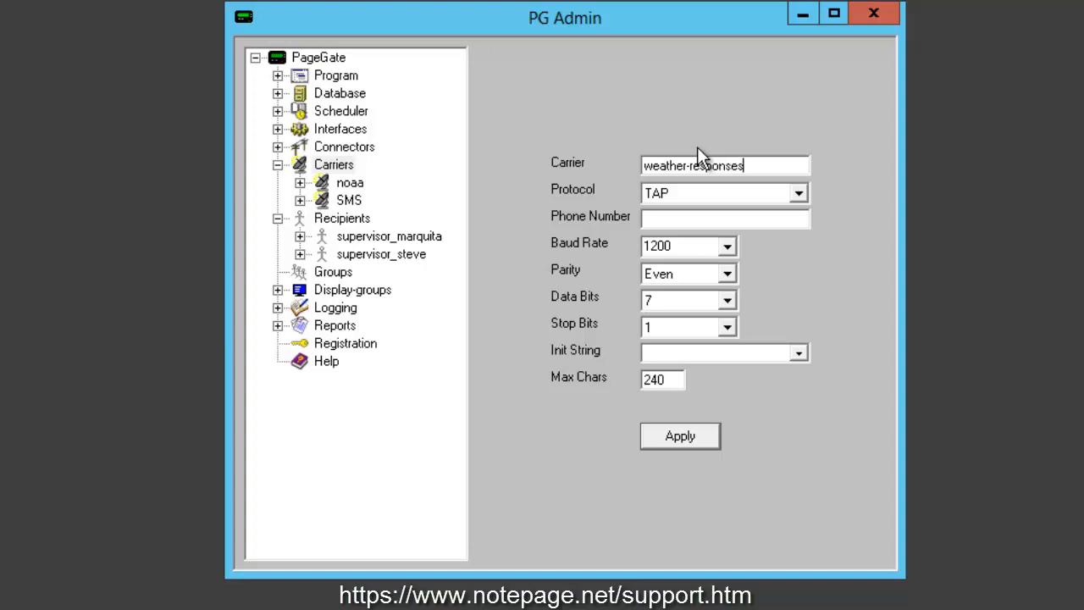
- Set the new carrier's protocol to File
click(721, 198)
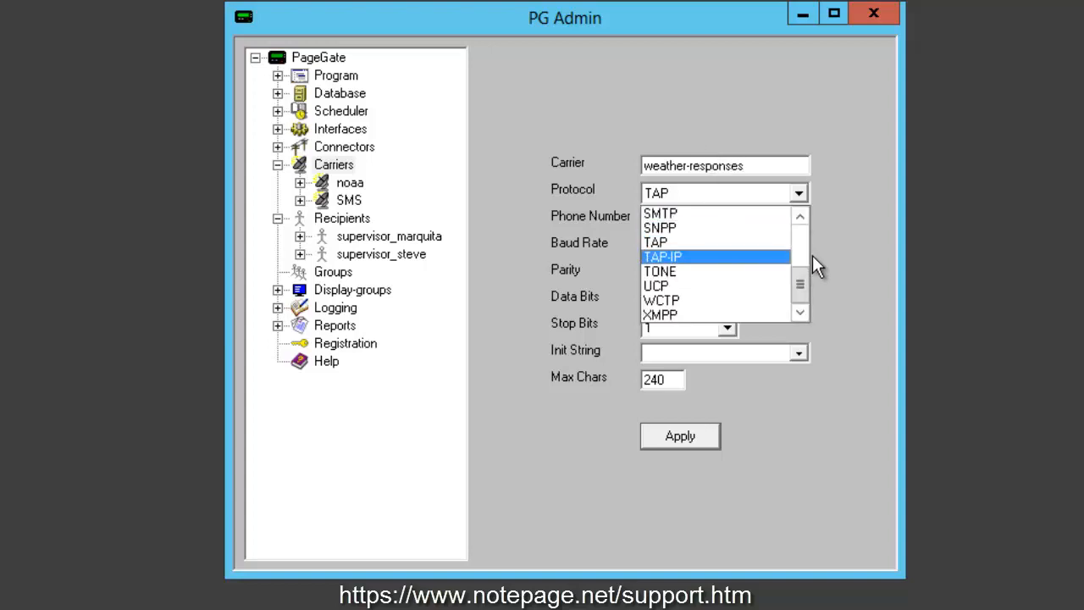
click(801, 254)
click(750, 213)
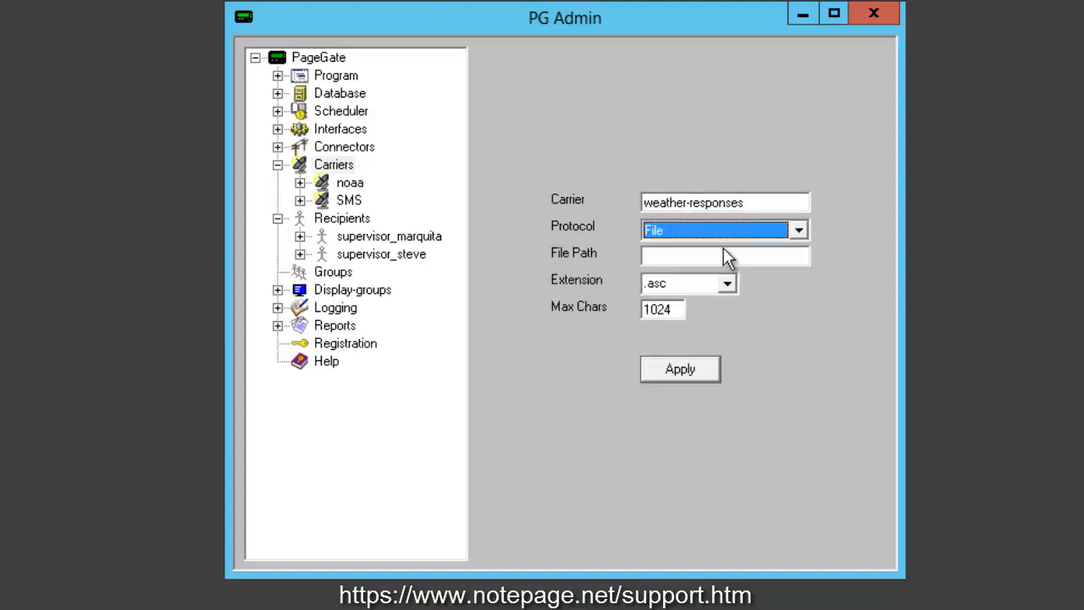
- Set the carrier's file path to C:\PageGateData\Response\, extension .txt and max chars 2000, then apply
click(720, 259)
key(ctrl+v)
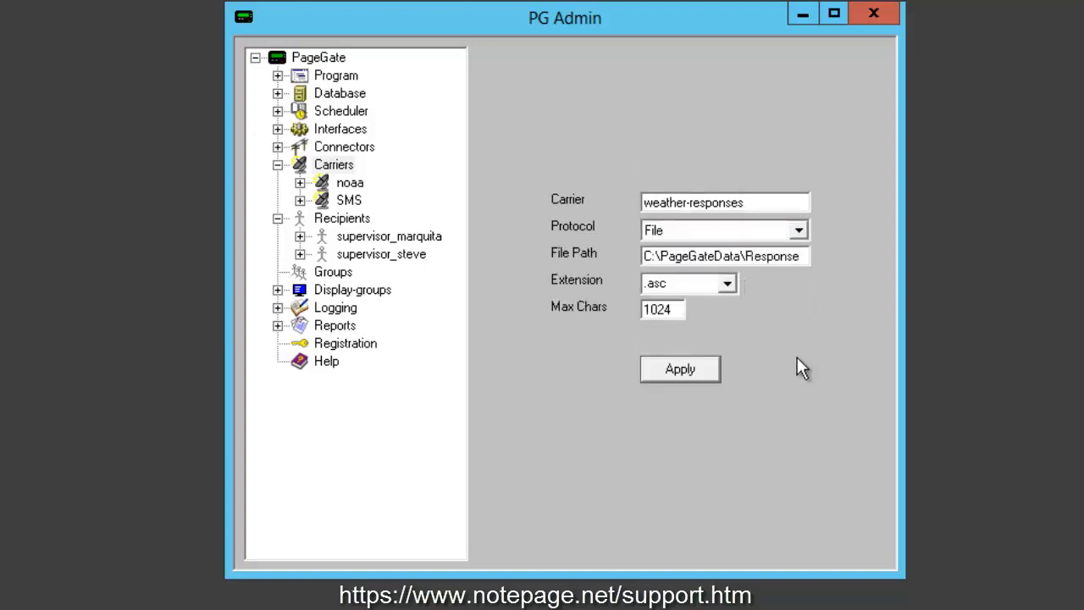
text(\)
click(729, 288)
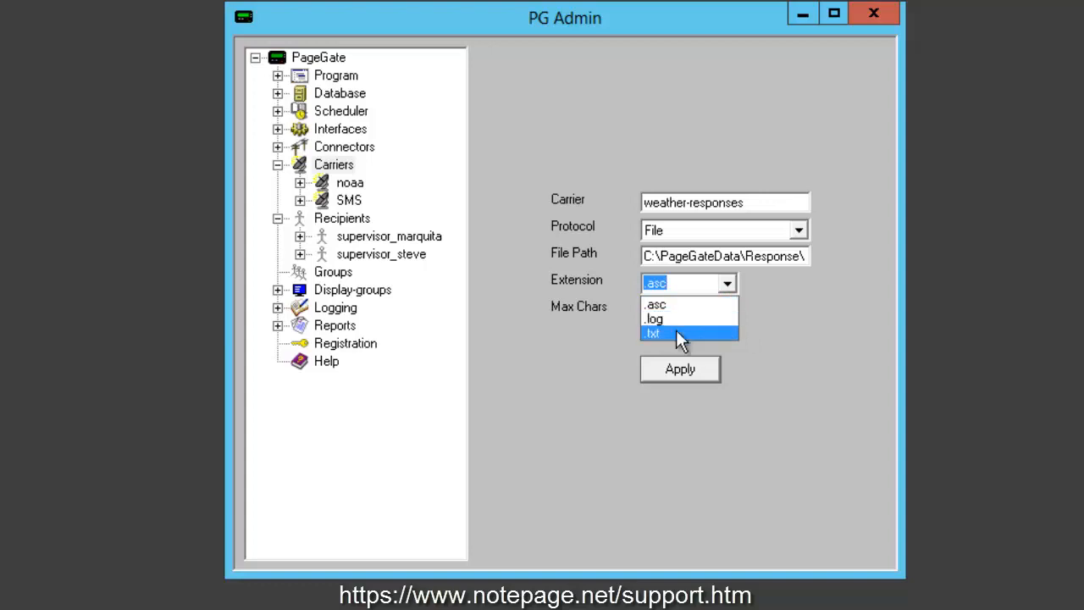
click(676, 329)
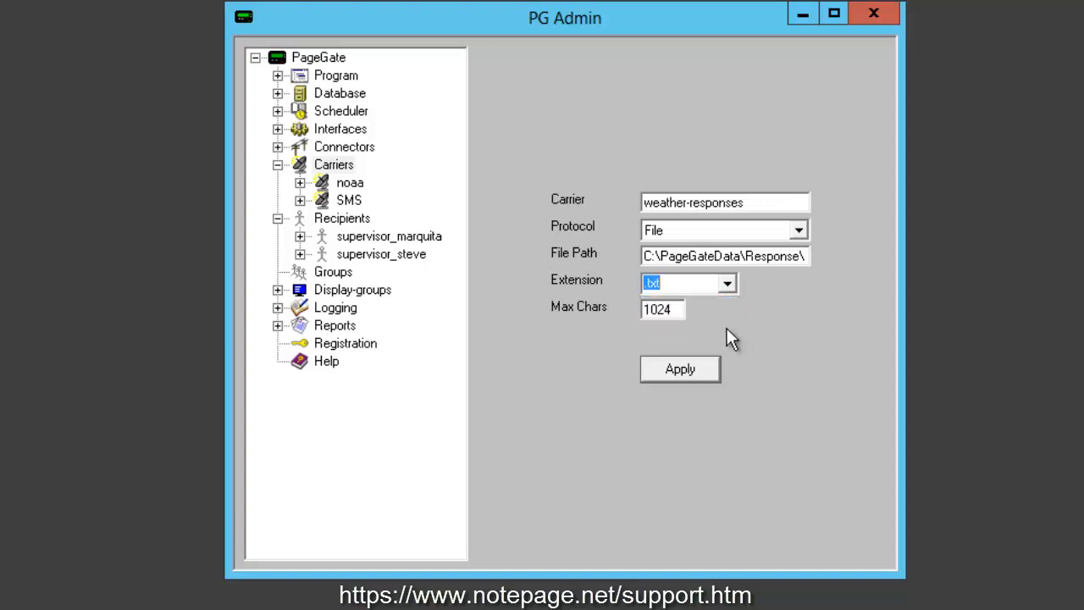
key(Tab)
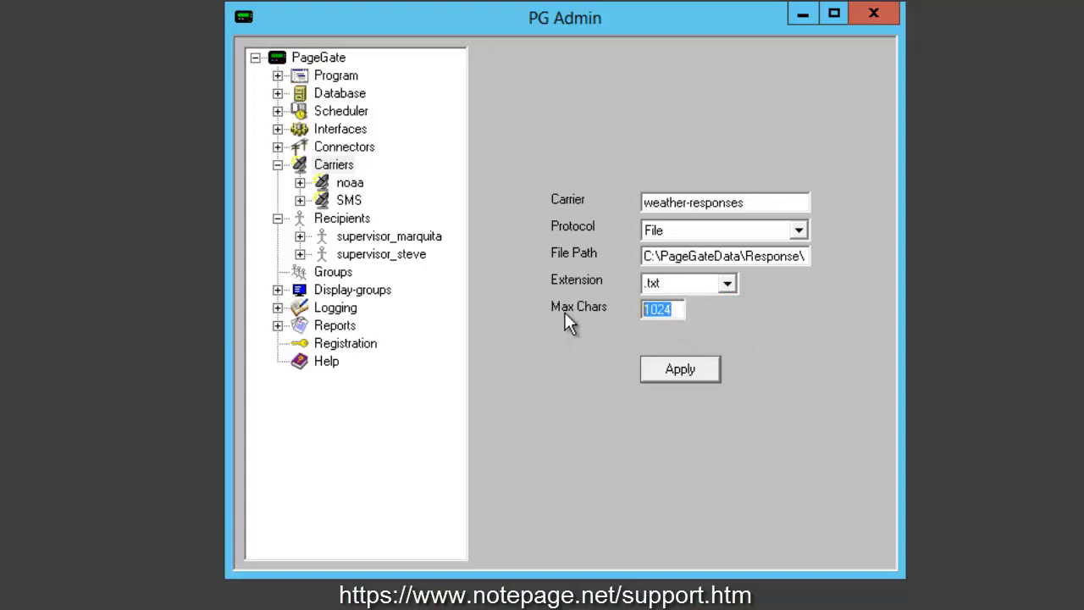
text(2000)
click(680, 376)
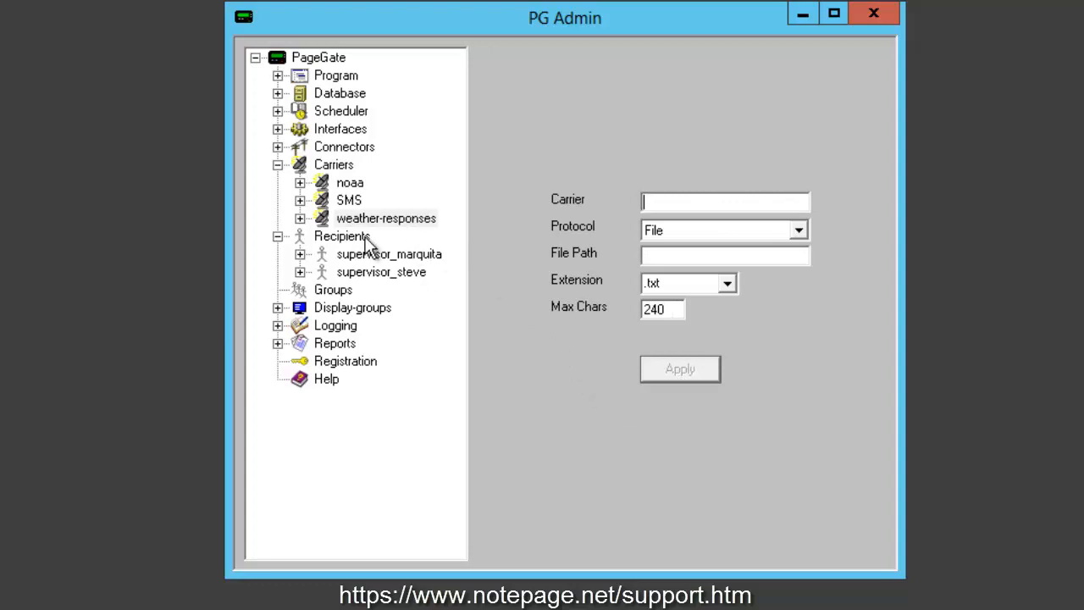
- Add a recipient named weather-response that uses the weather-responses carrier and apply
right_click(354, 239)
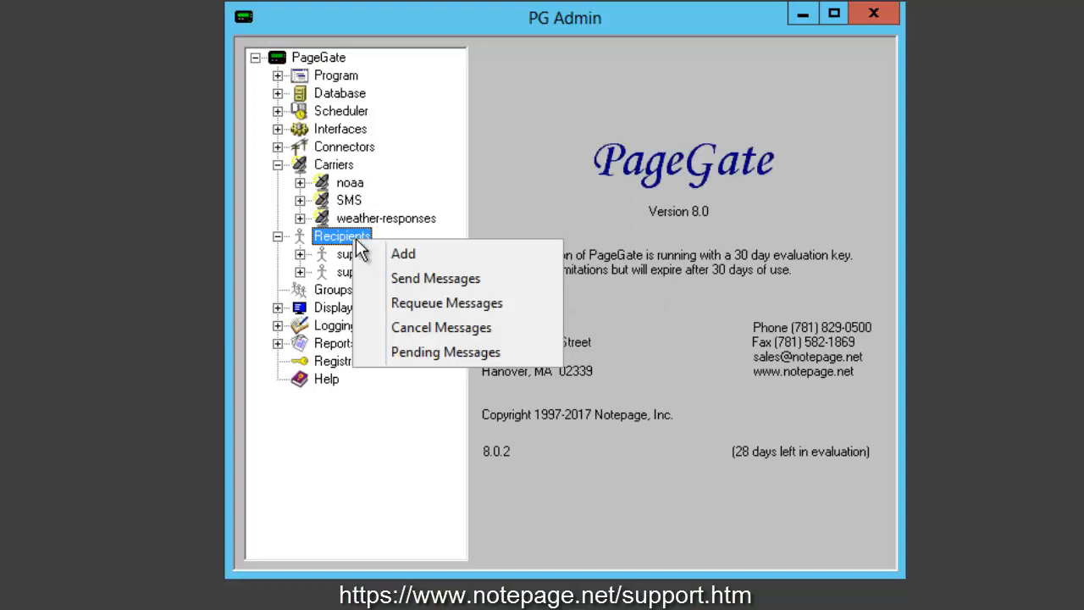
click(443, 254)
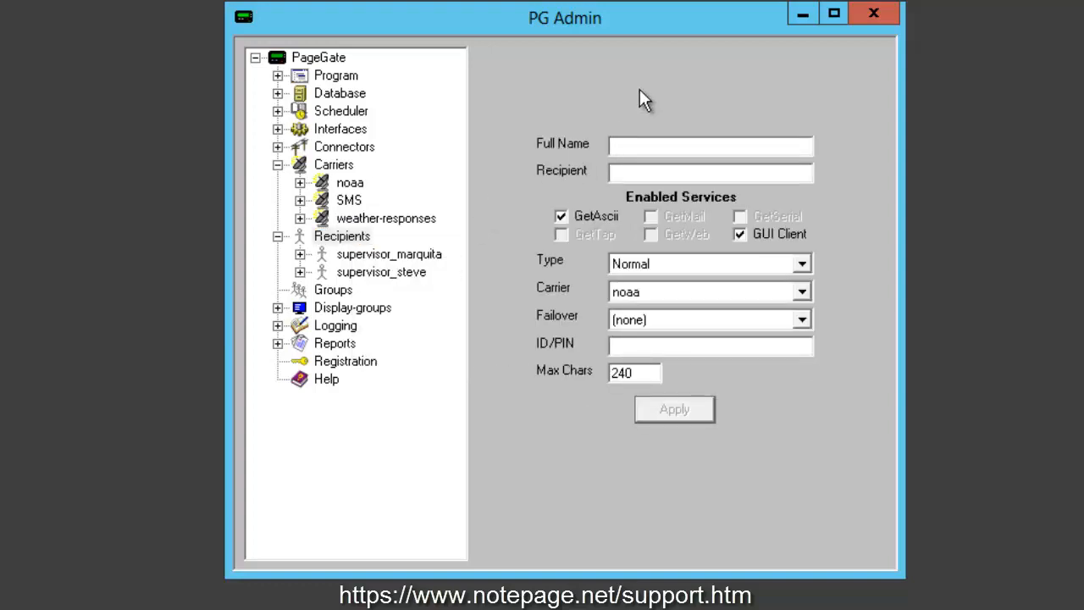
text(weather-response)
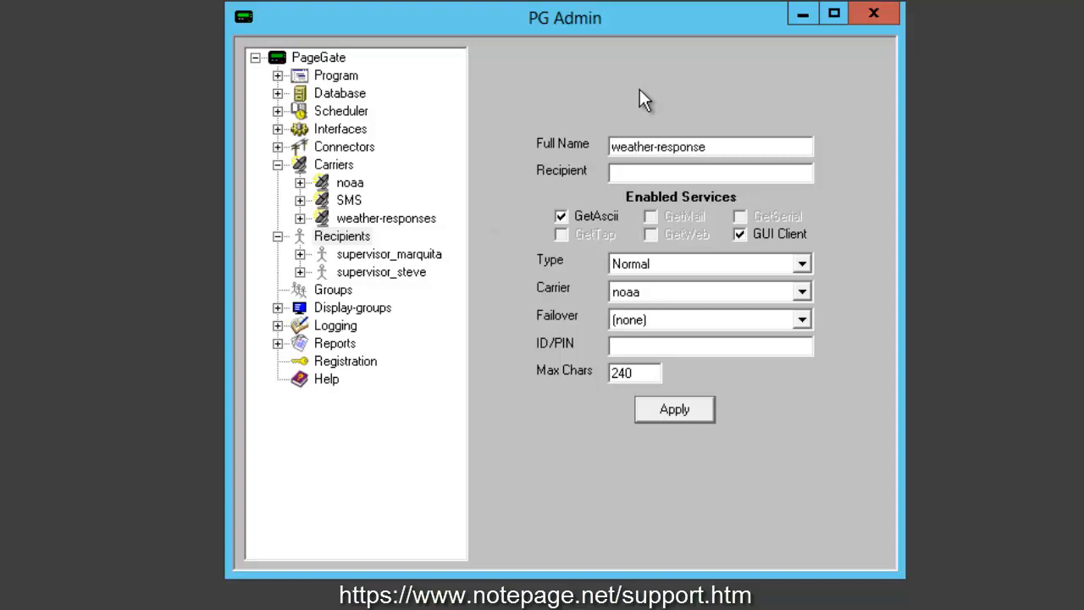
key(Tab)
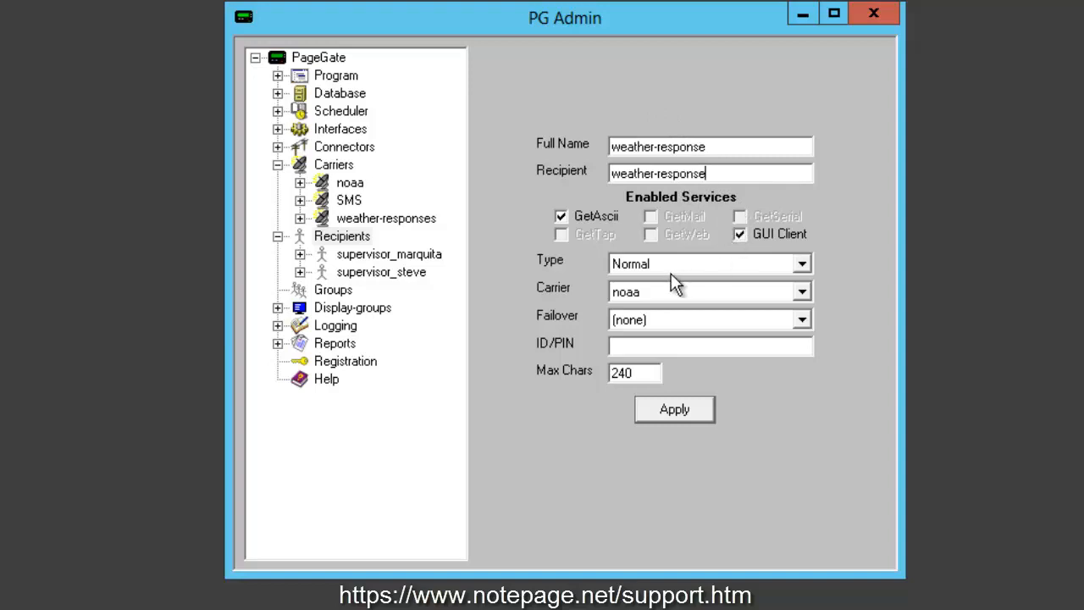
click(805, 286)
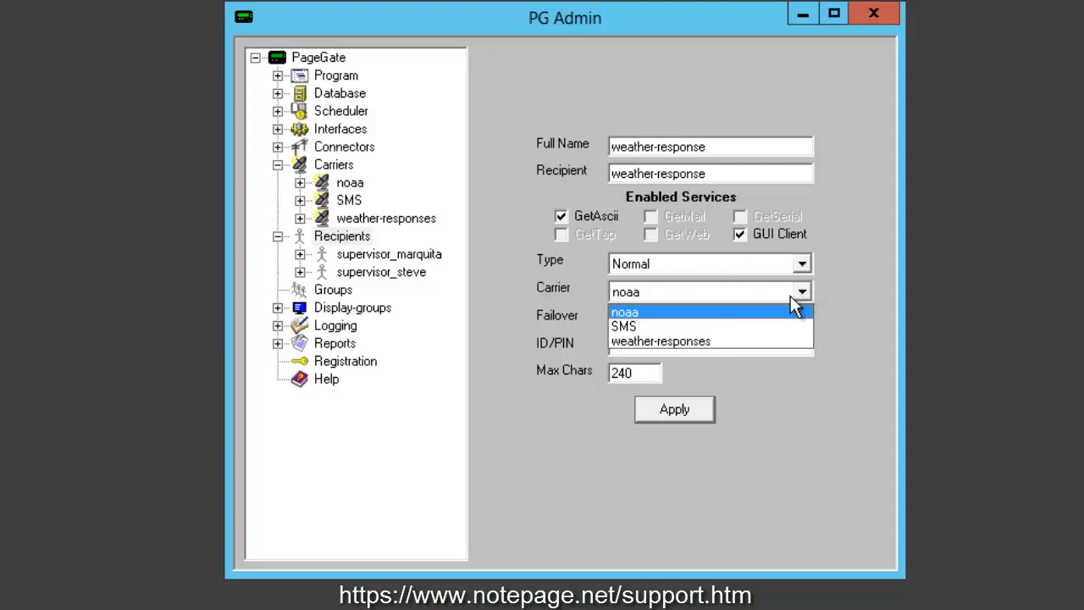
click(735, 342)
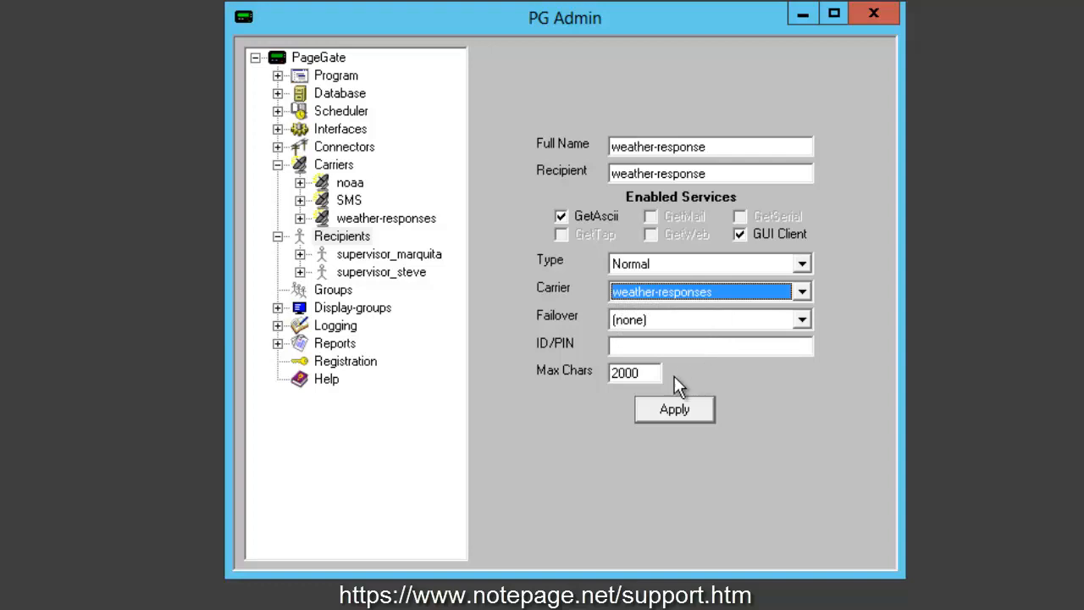
click(645, 374)
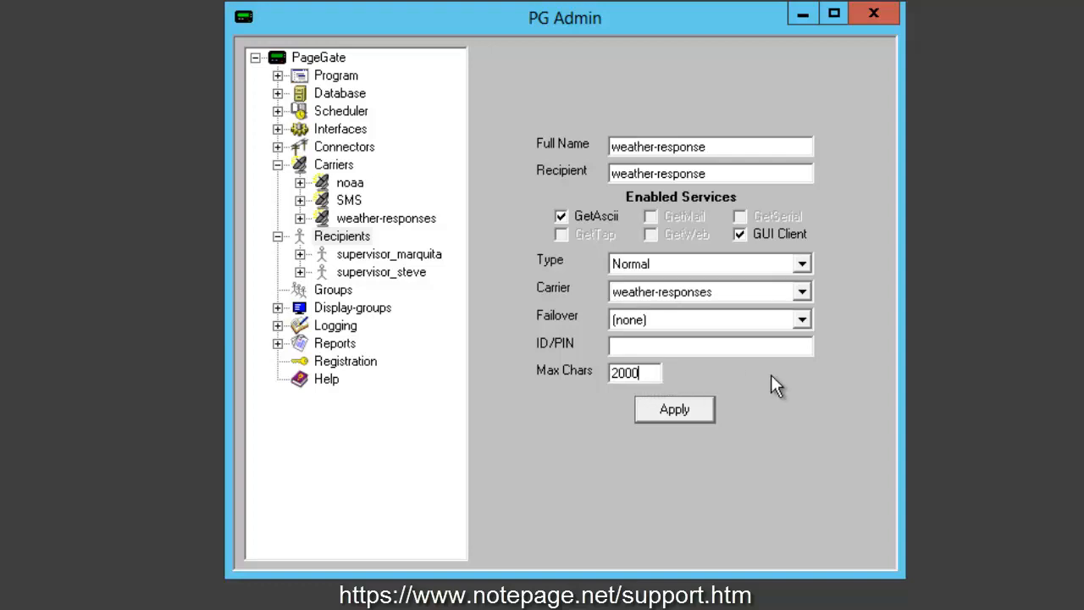
click(669, 412)
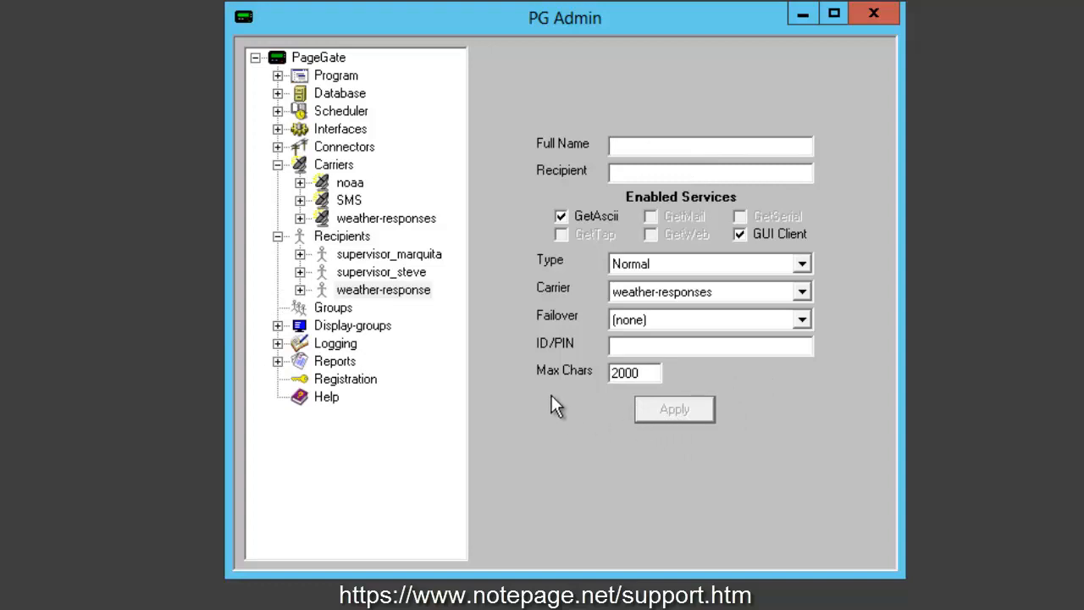
- Open the Advanced Polling Files settings of the GetAscii interface
click(351, 184)
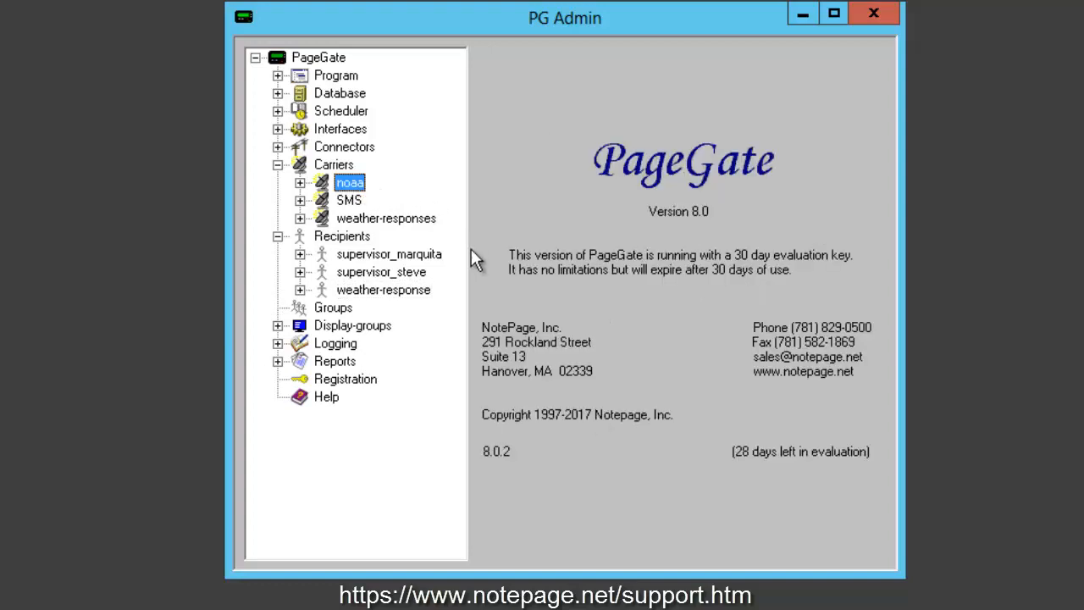
click(413, 220)
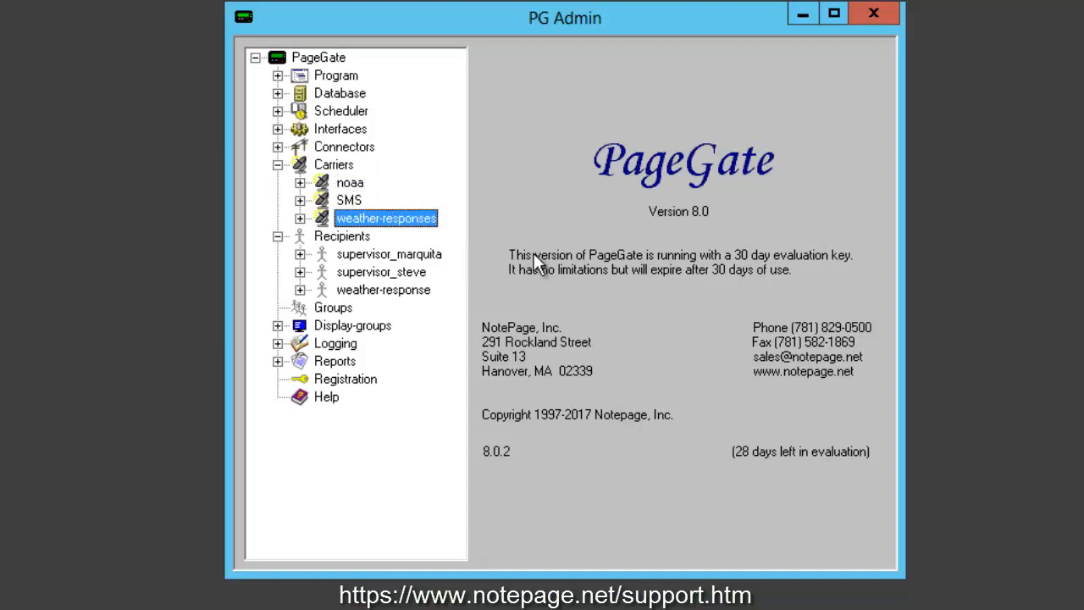
click(277, 129)
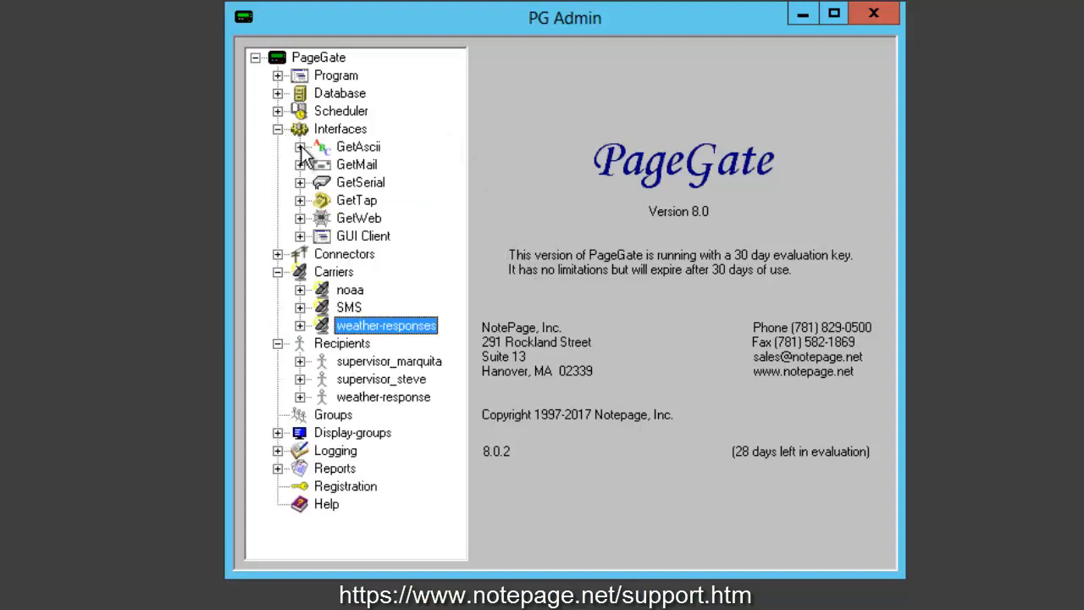
click(300, 147)
click(382, 166)
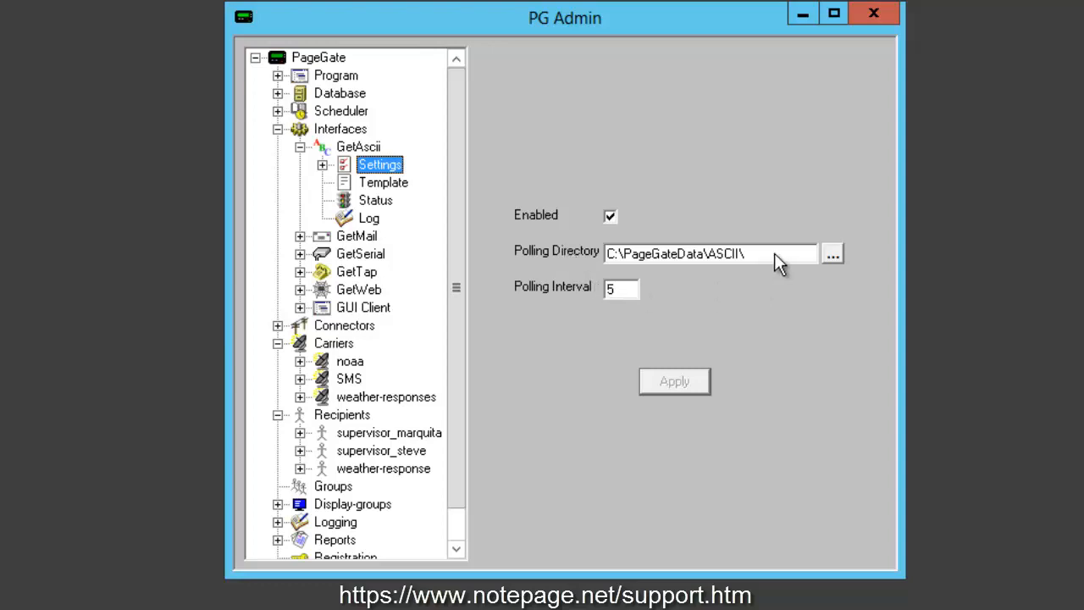
drag(774, 254, 612, 268)
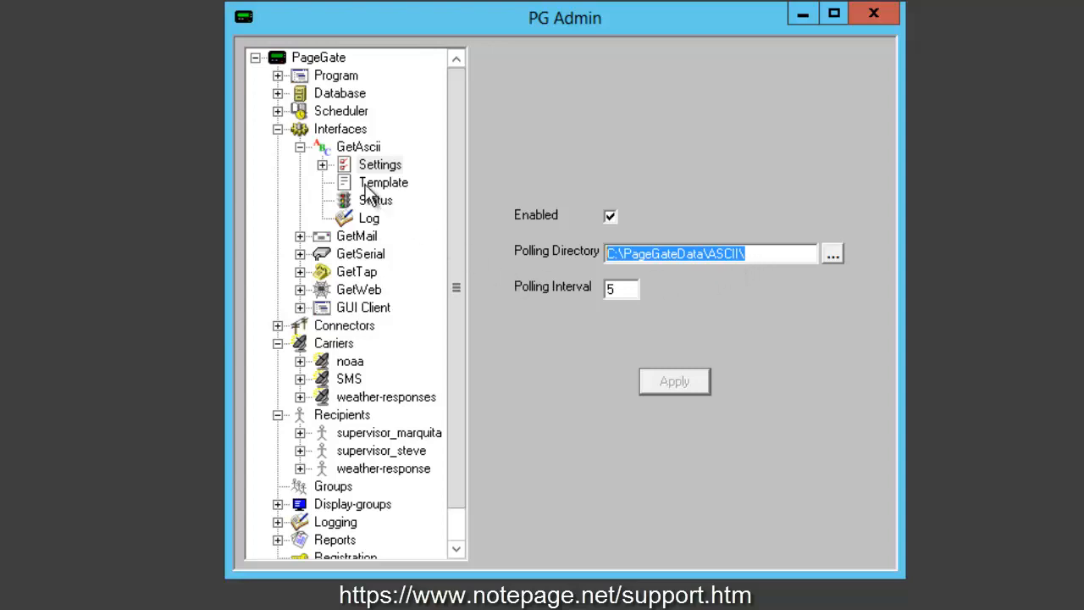
click(322, 165)
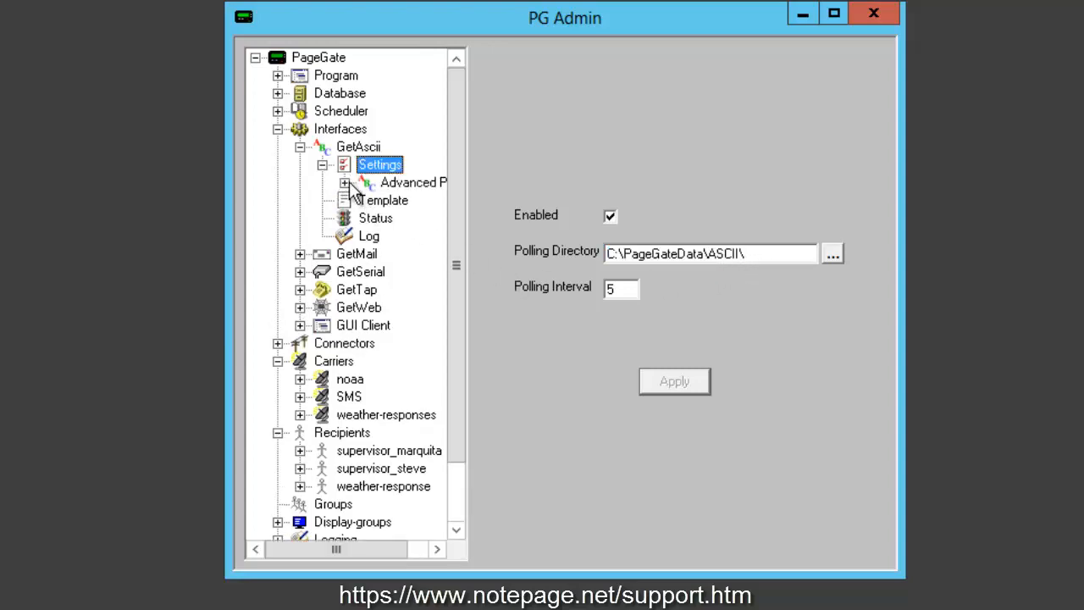
click(345, 183)
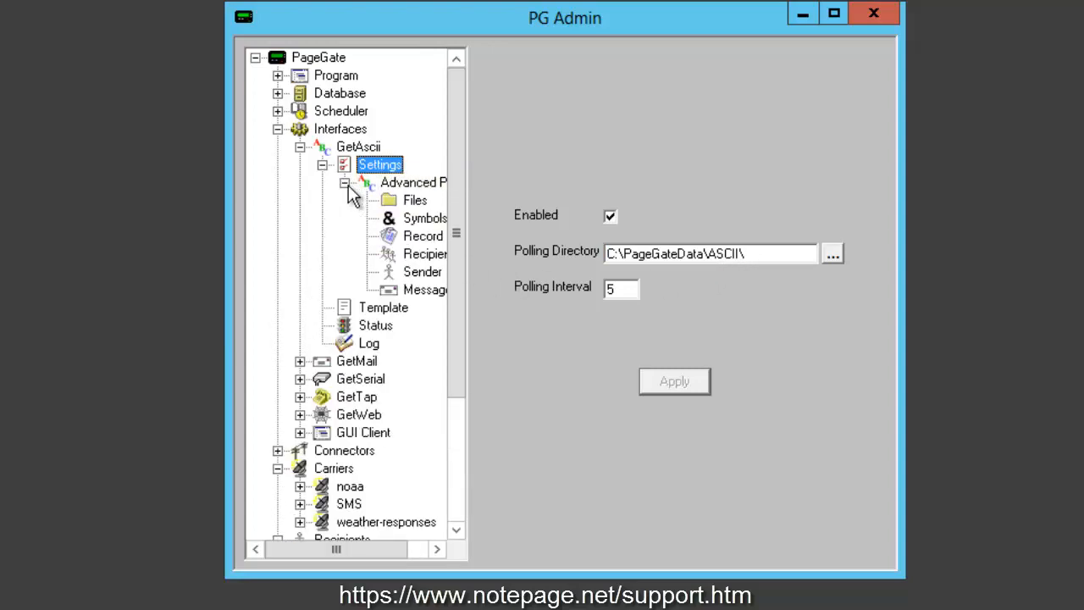
click(405, 204)
double_click(403, 204)
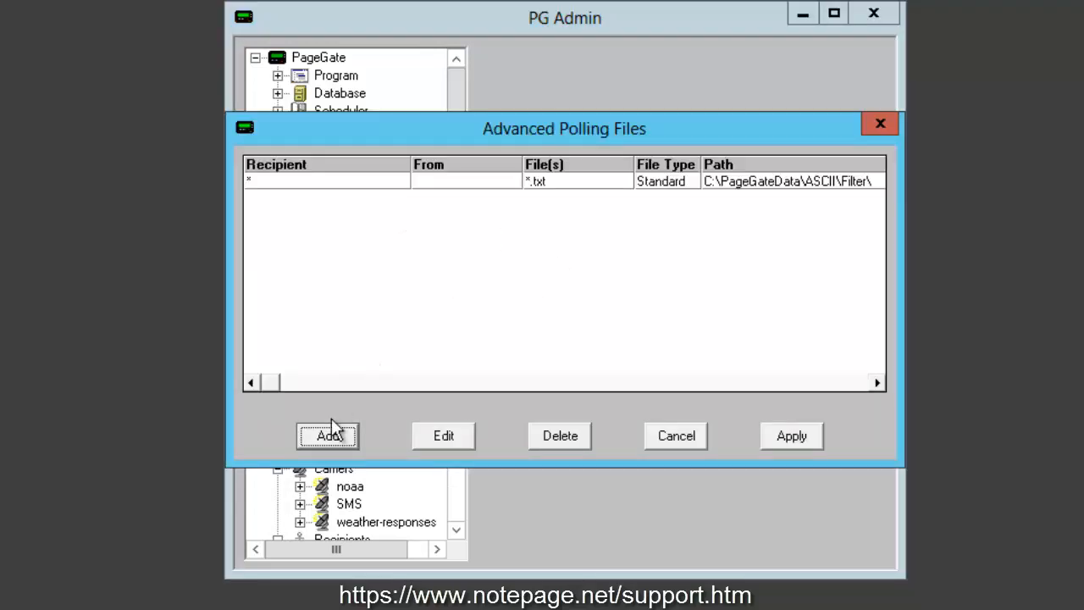
- Add a polling entry for *.txt files in the C:\PageGateData\Response\ folder and apply it
click(329, 447)
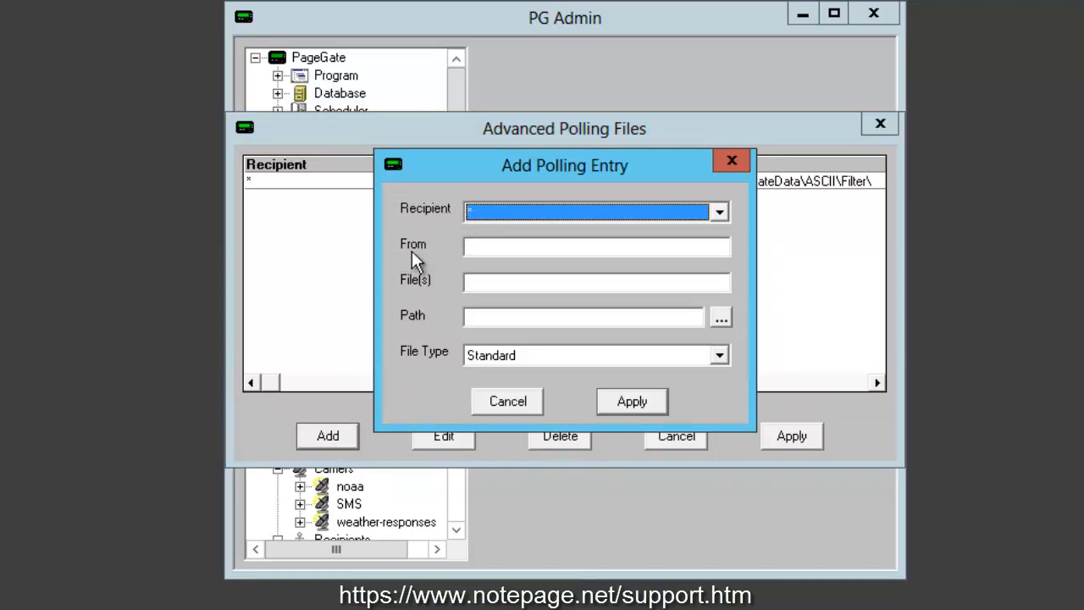
click(474, 286)
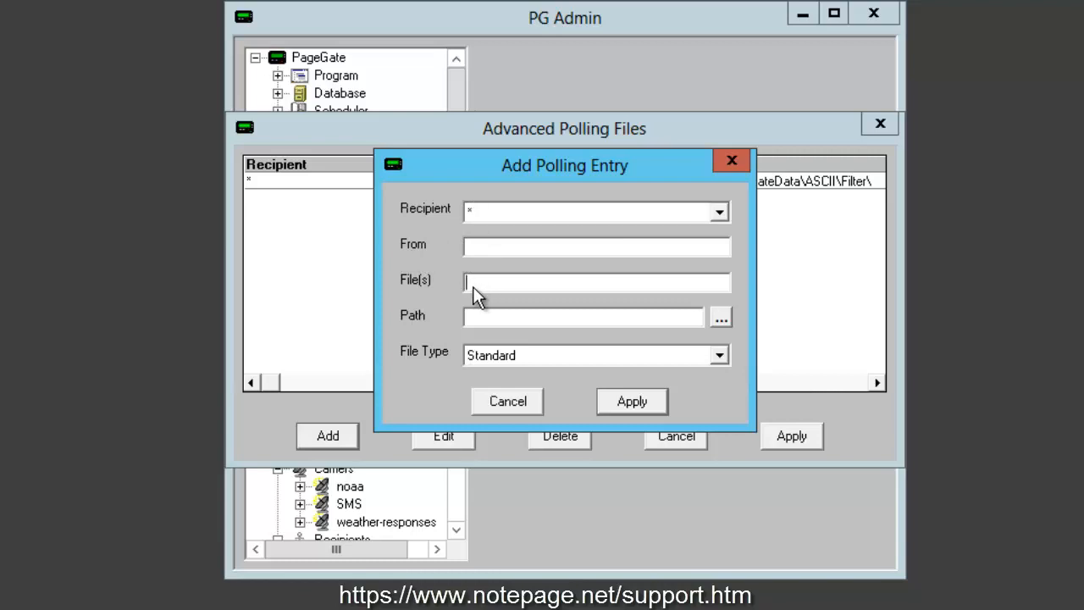
text(*.txt)
click(720, 317)
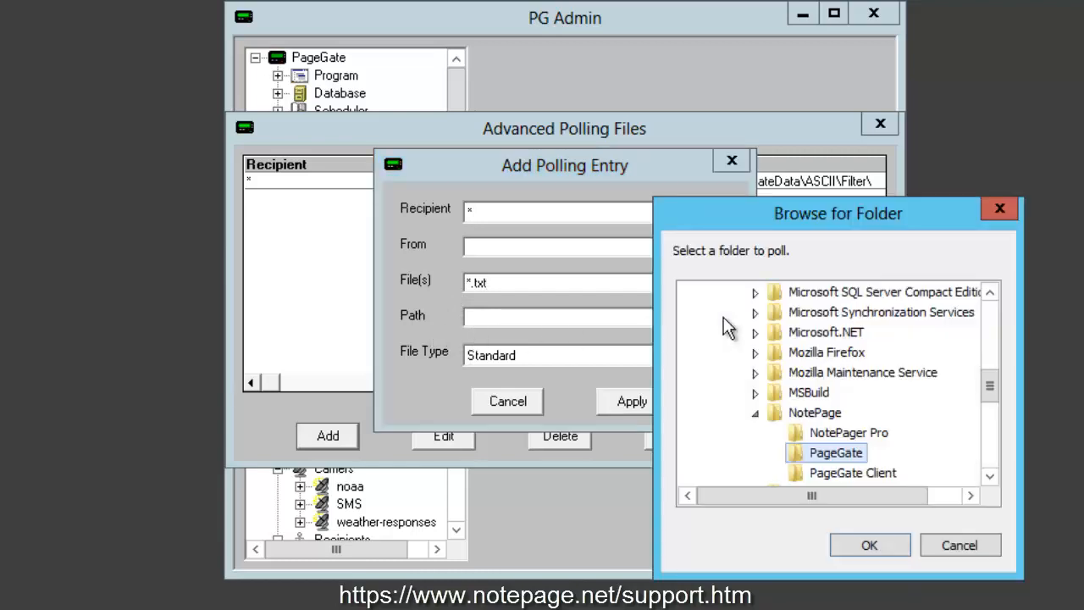
click(754, 412)
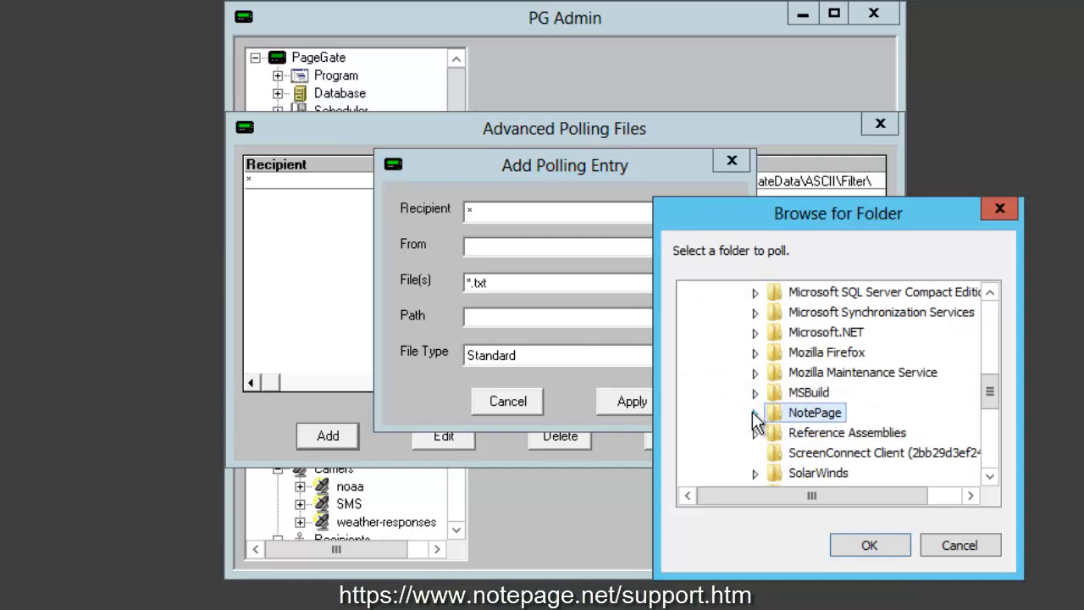
key(Left)
key(Left)
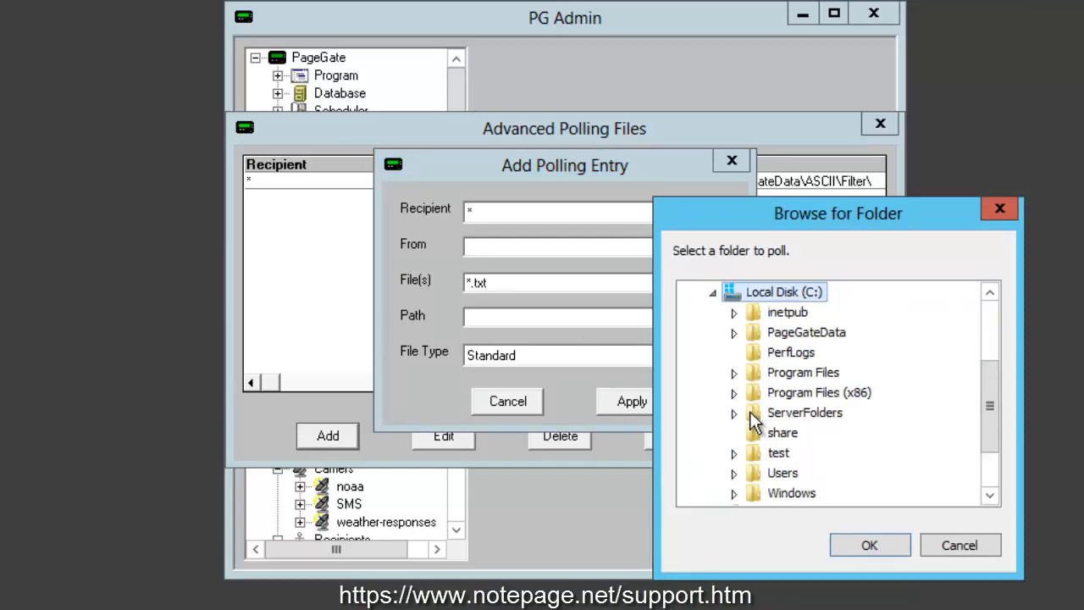
click(733, 334)
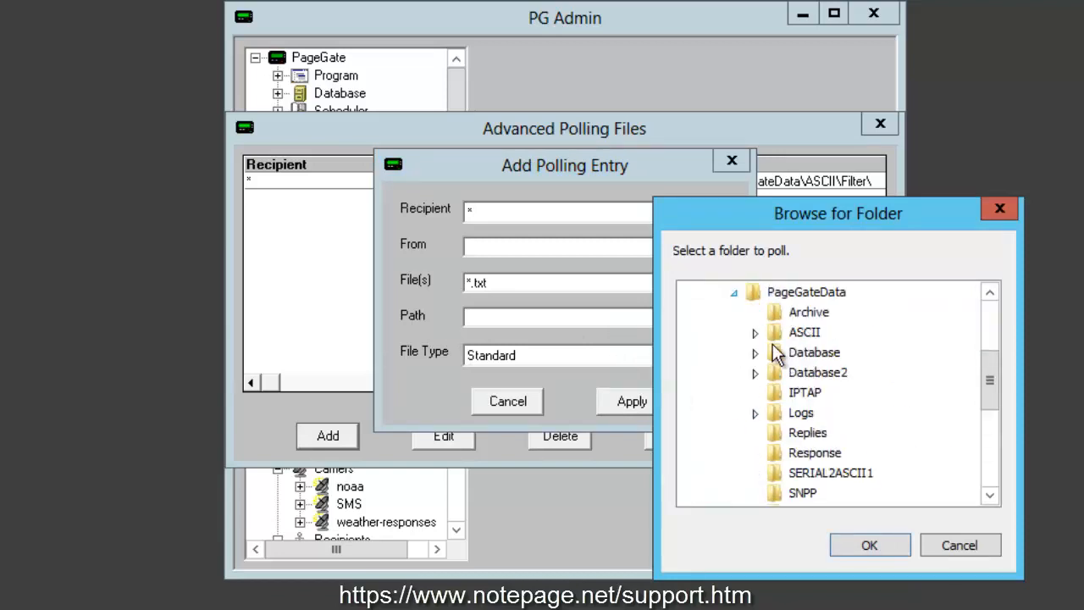
click(825, 460)
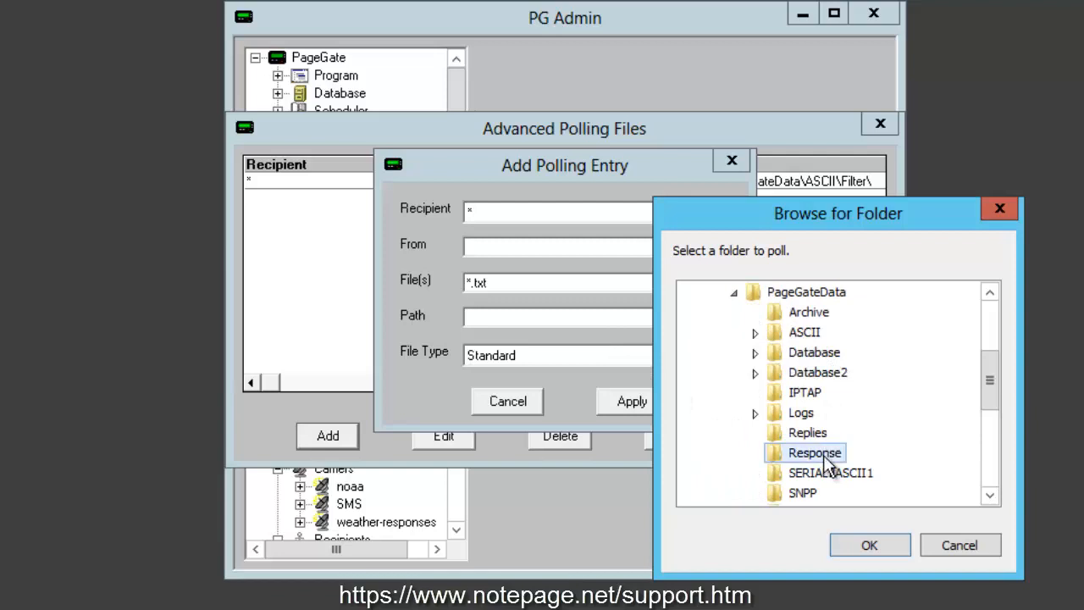
click(860, 547)
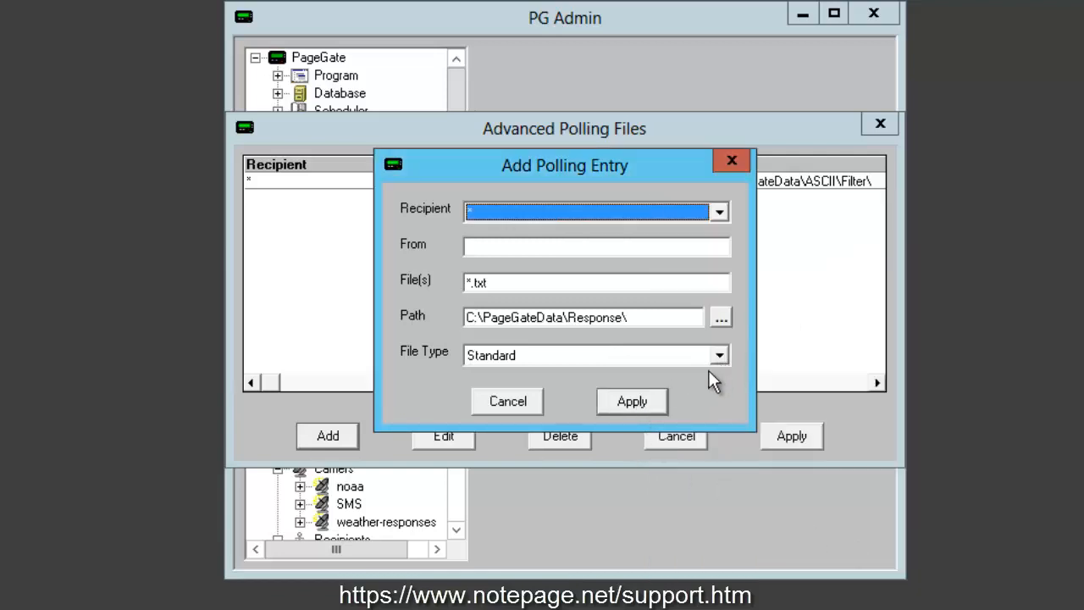
click(641, 401)
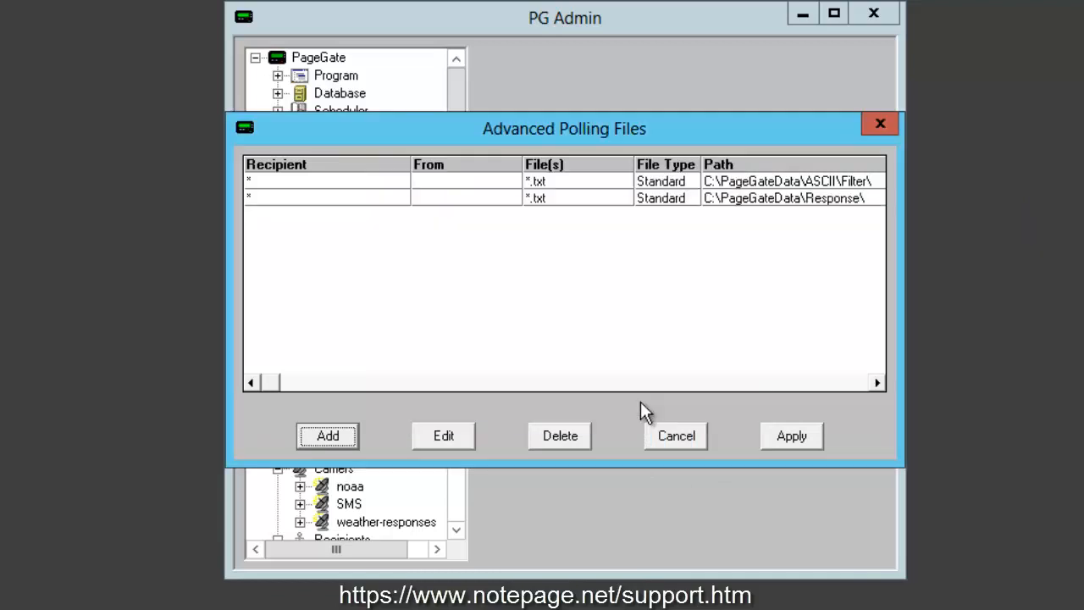
- Apply the advanced polling files settings and collapse the GetAscii and Interfaces branches
click(785, 438)
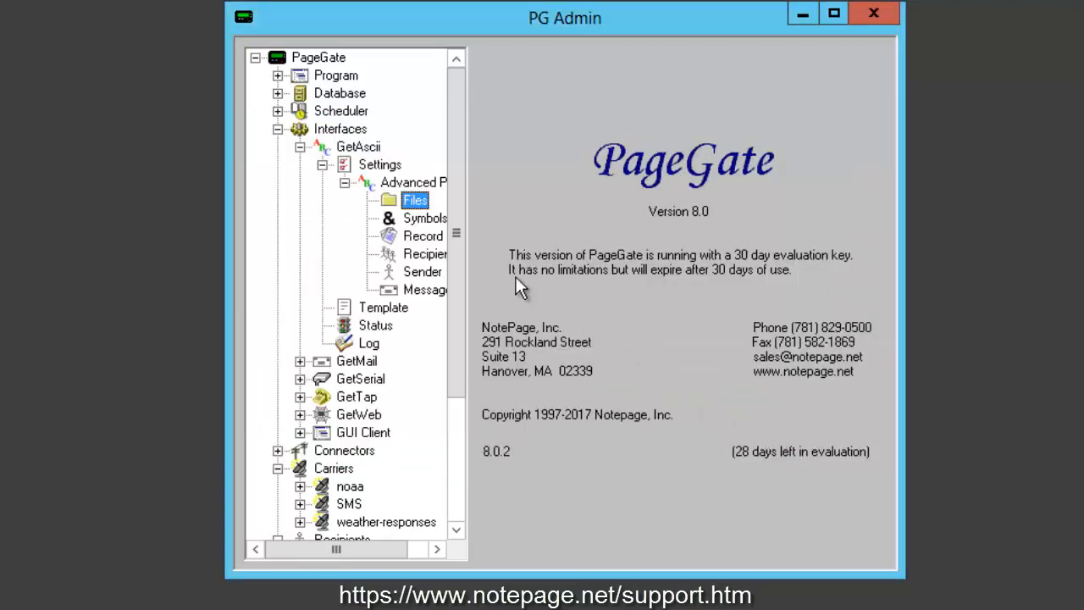
click(300, 147)
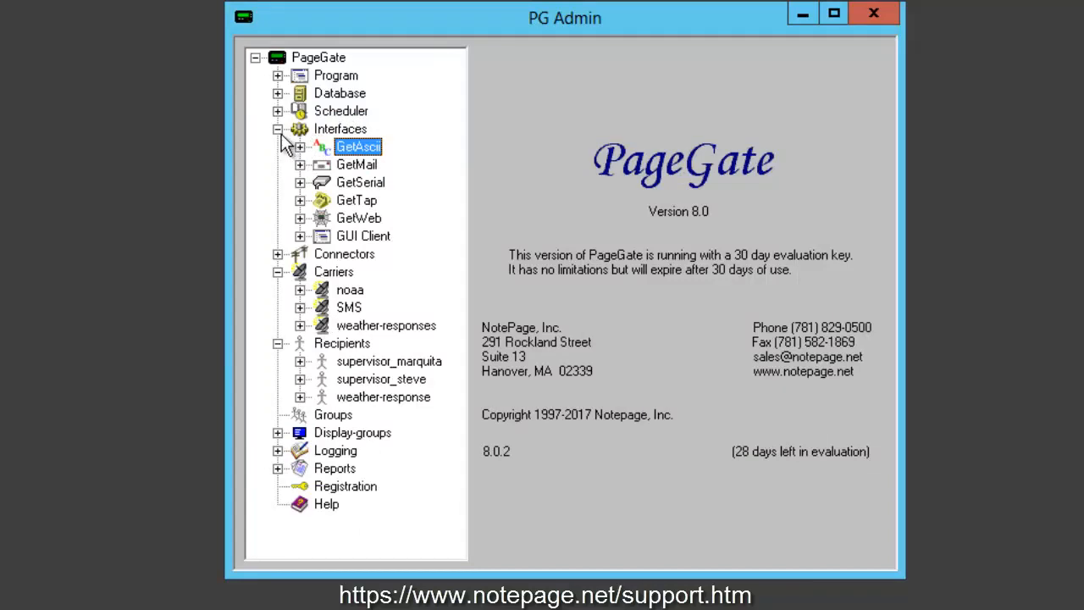
click(277, 129)
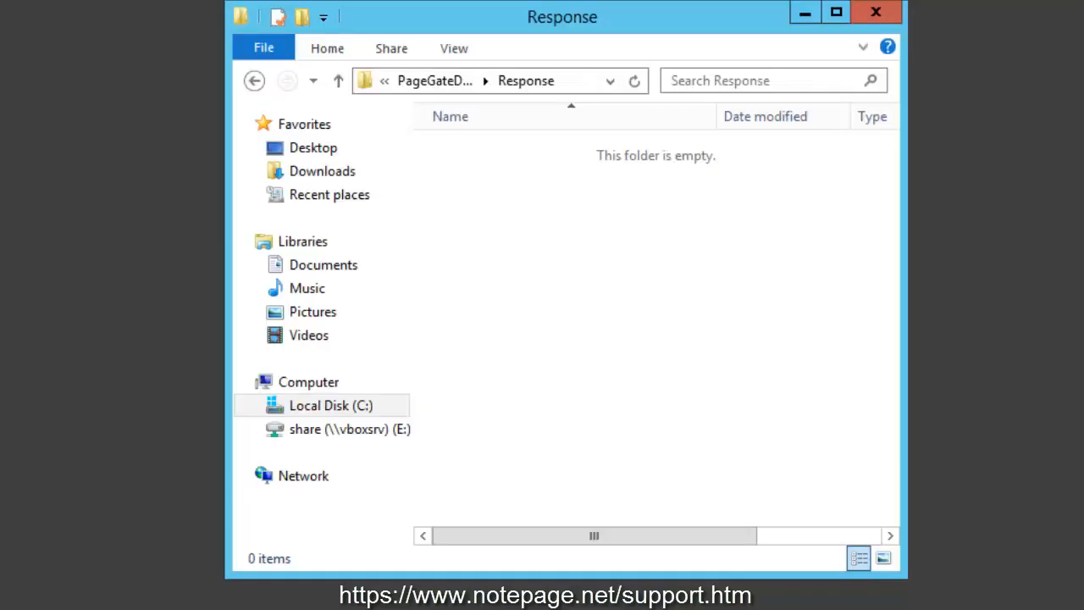
- Copy pgfilter.exe, pgfilter.xml and preprocv.bat from C:\PageGateData\ASCII\Filter into the Response folder
click(446, 83)
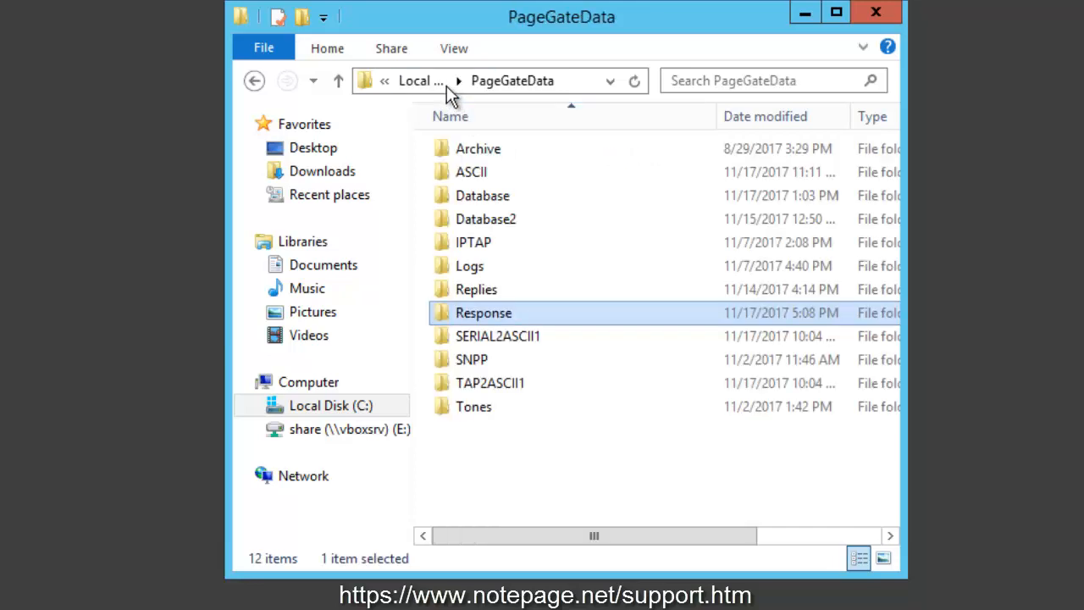
double_click(476, 173)
double_click(498, 174)
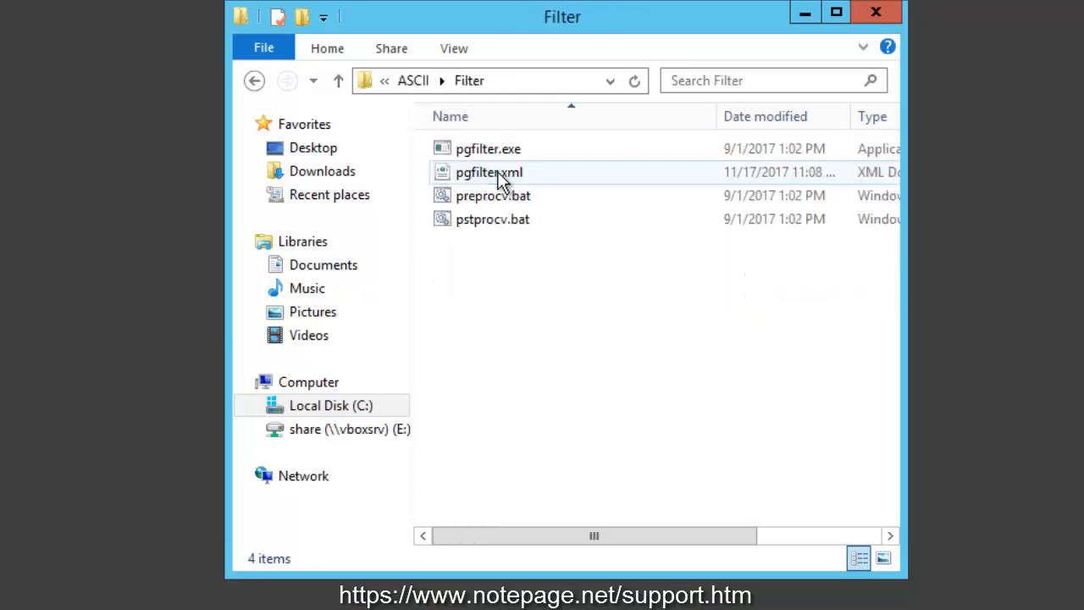
click(520, 153)
ctrl+click(548, 175)
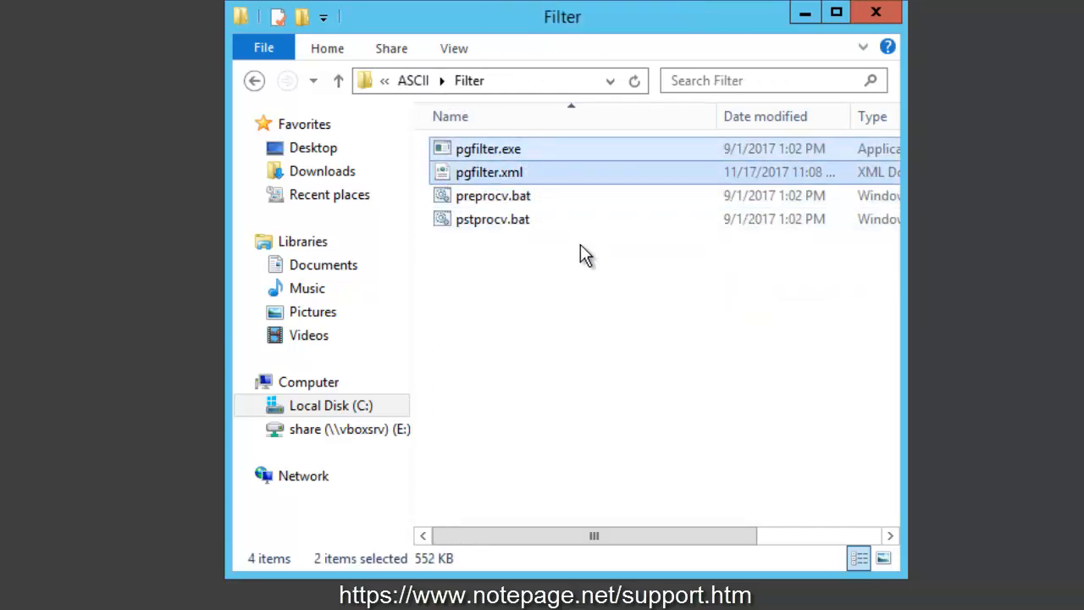
ctrl+click(535, 197)
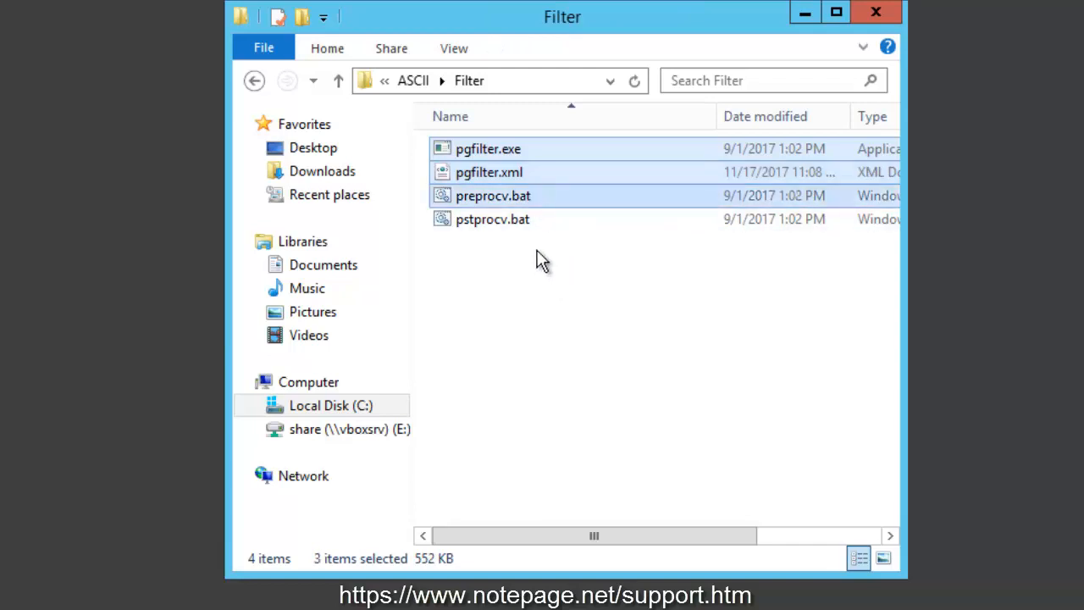
click(409, 84)
click(421, 85)
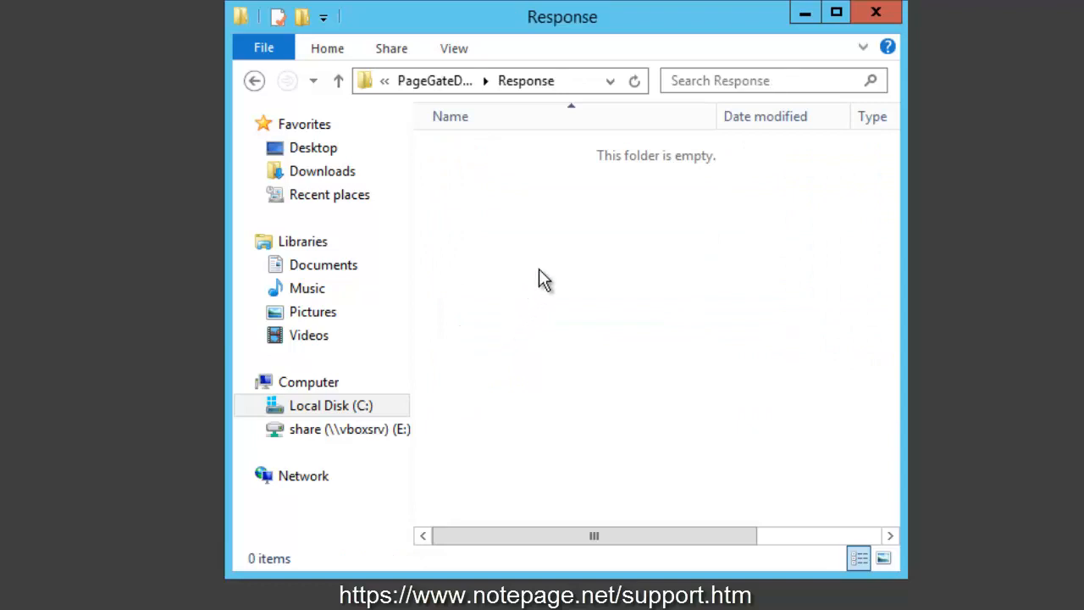
key(ctrl+v)
- Rename the copied preprocv.bat in the Response folder to preproc.bat
click(501, 200)
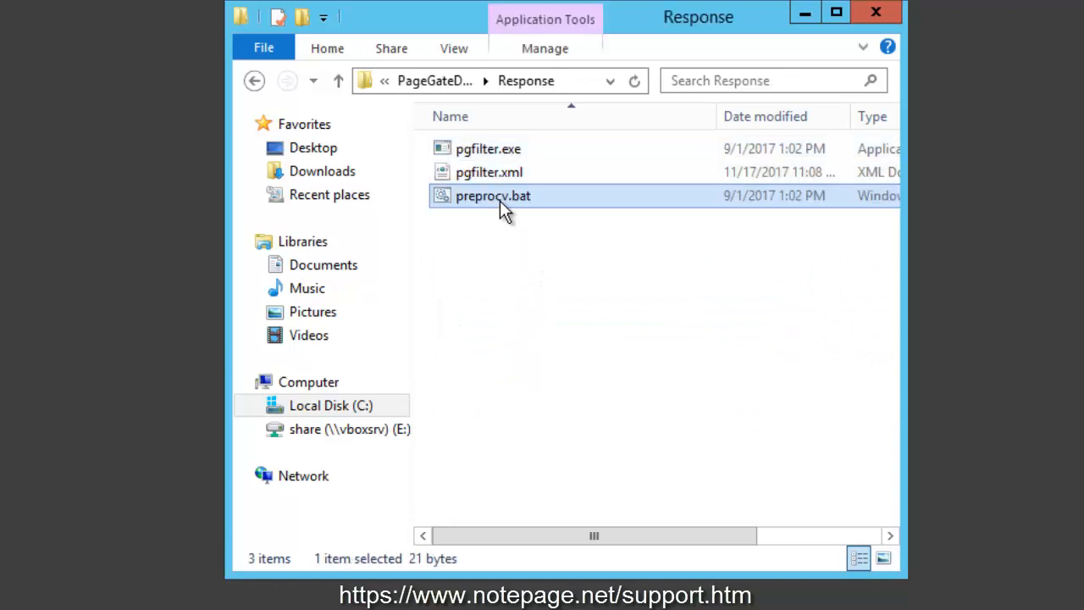
click(501, 198)
click(500, 196)
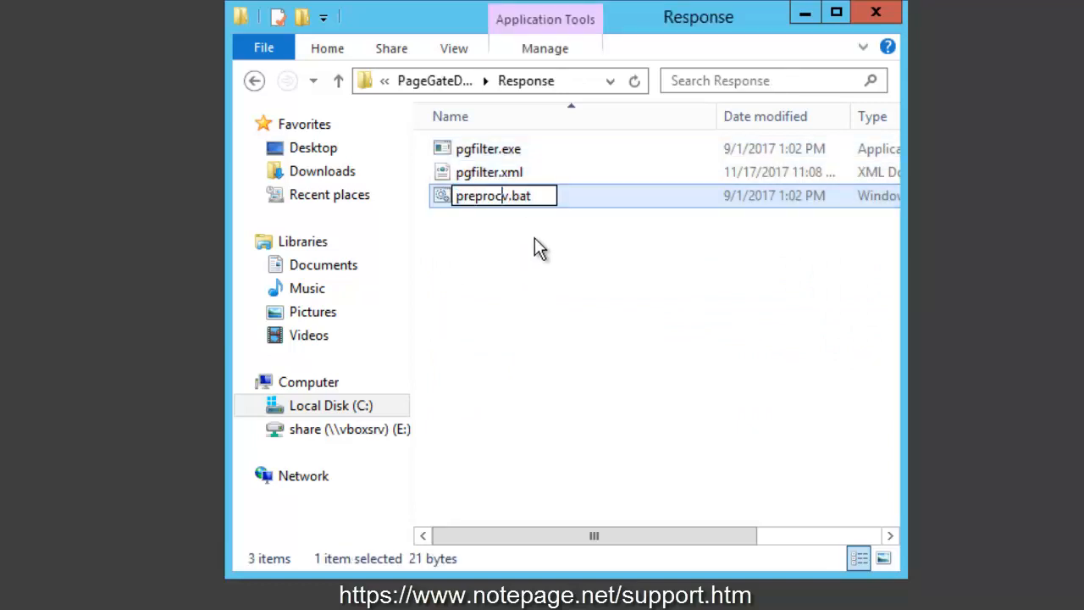
key(Delete)
key(Return)
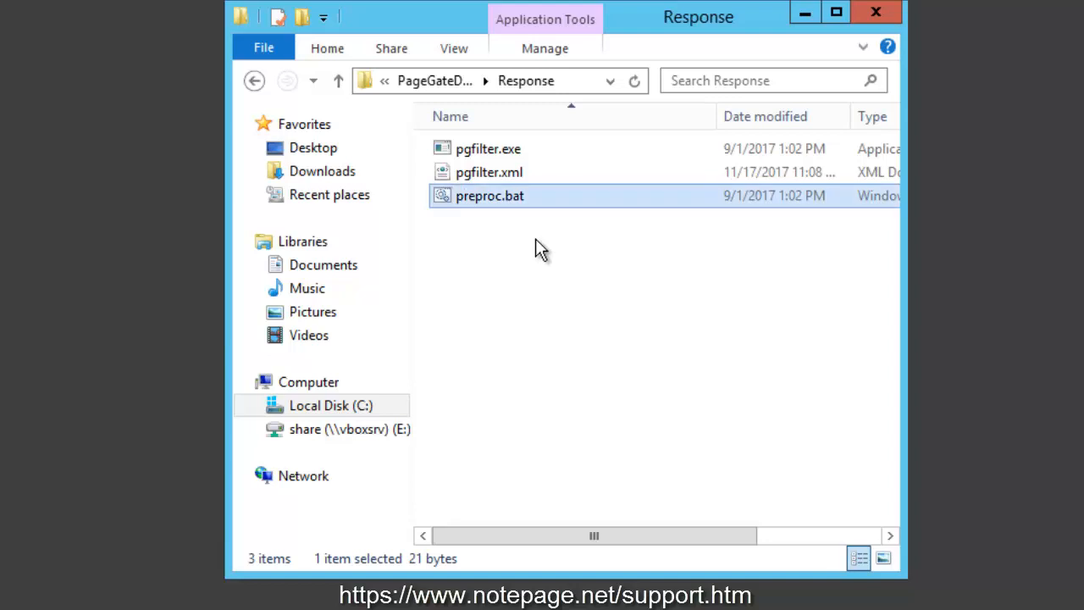
- Open pgfilter.xml from the Response folder in Notepad, review its search and replace filter, and close it
click(568, 79)
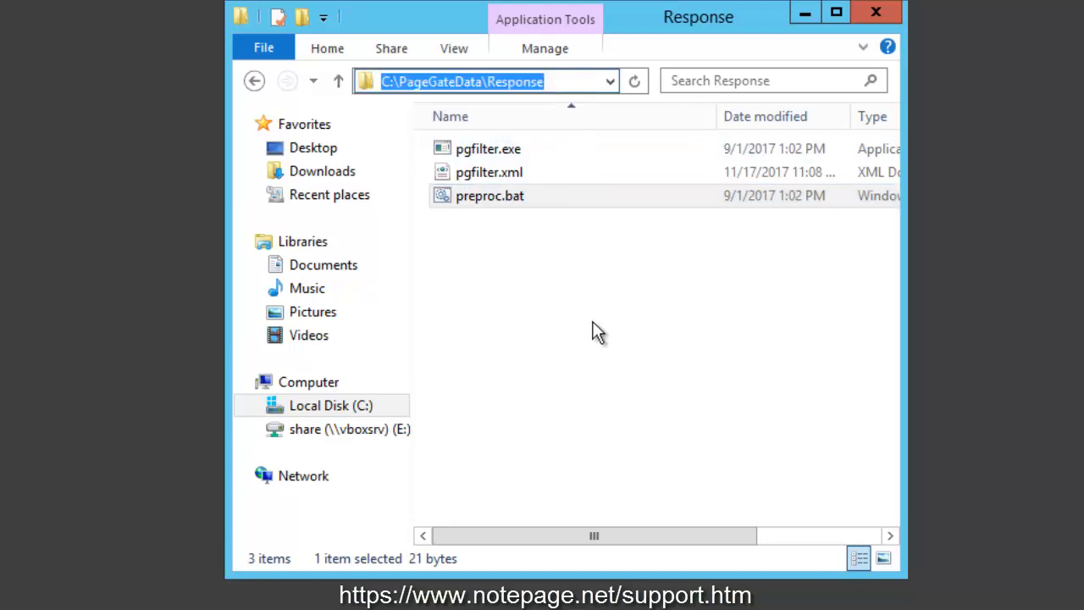
key(Return)
click(510, 174)
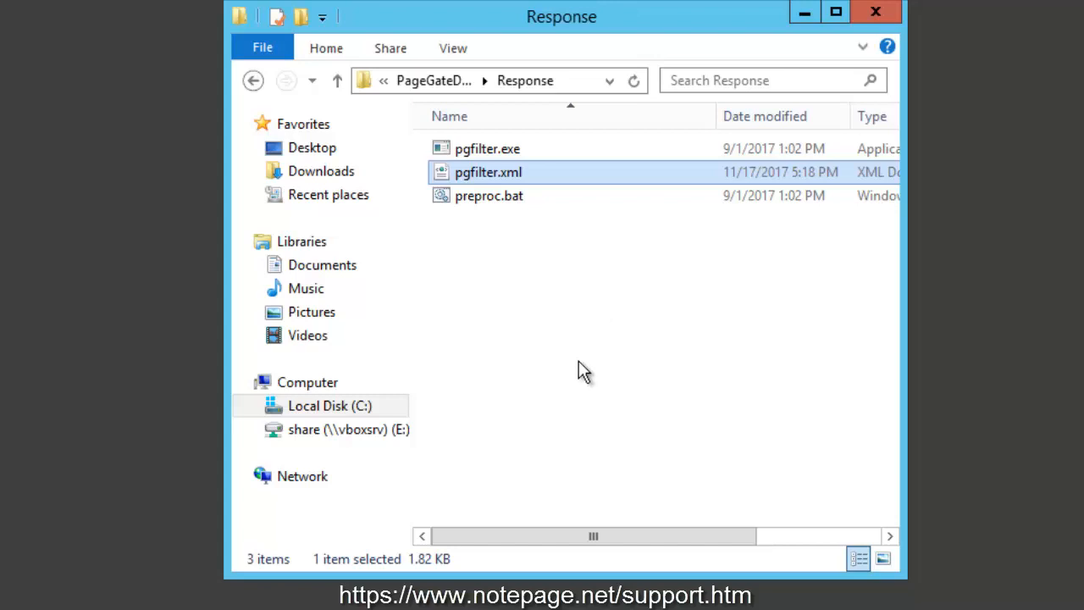
right_click(506, 176)
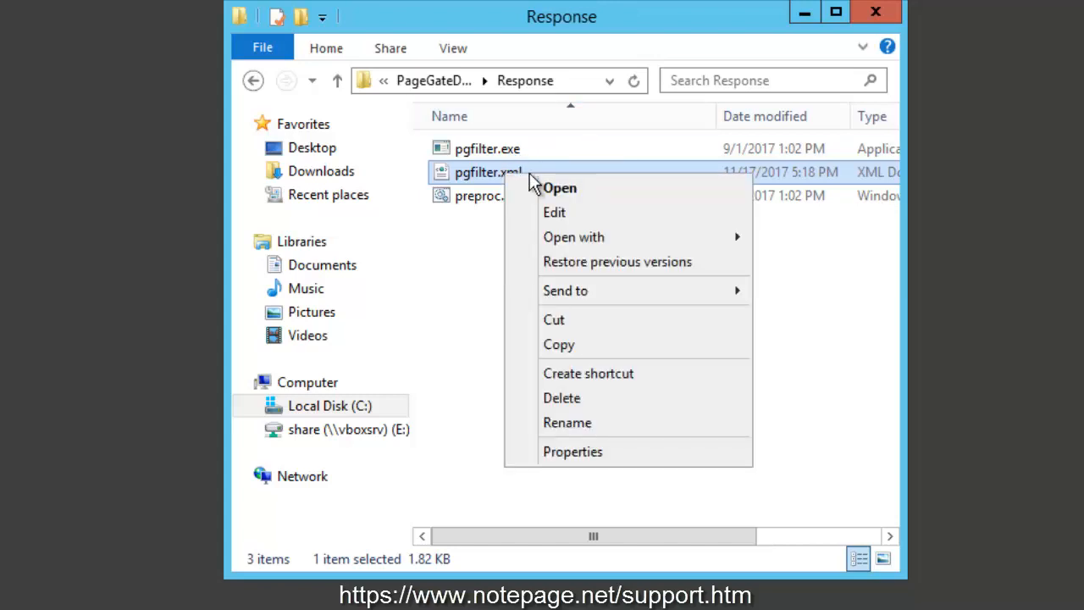
click(565, 211)
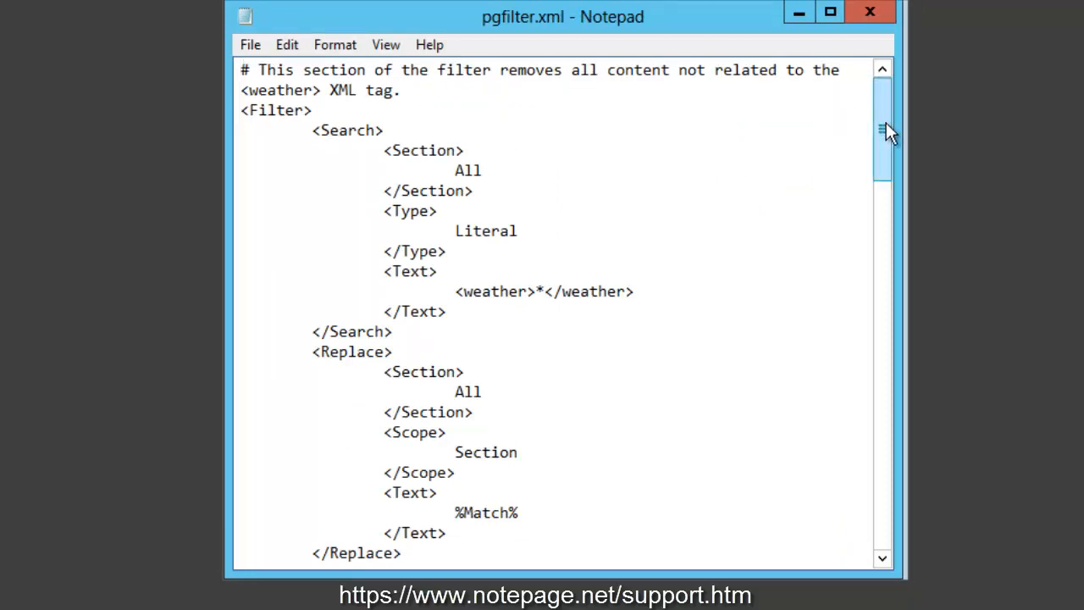
drag(879, 140, 884, 469)
drag(883, 474, 882, 509)
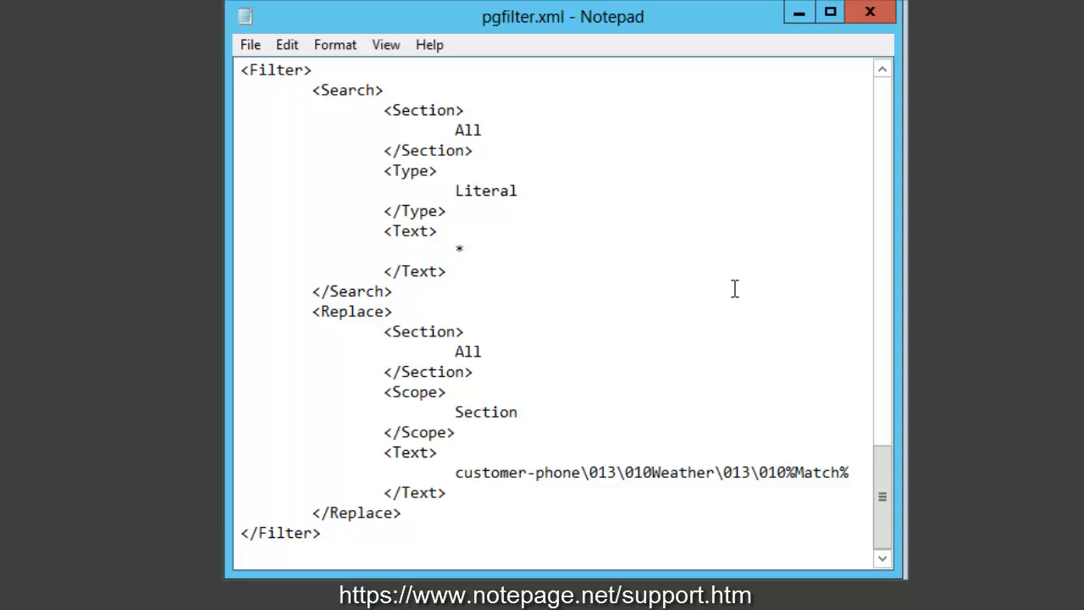
click(879, 25)
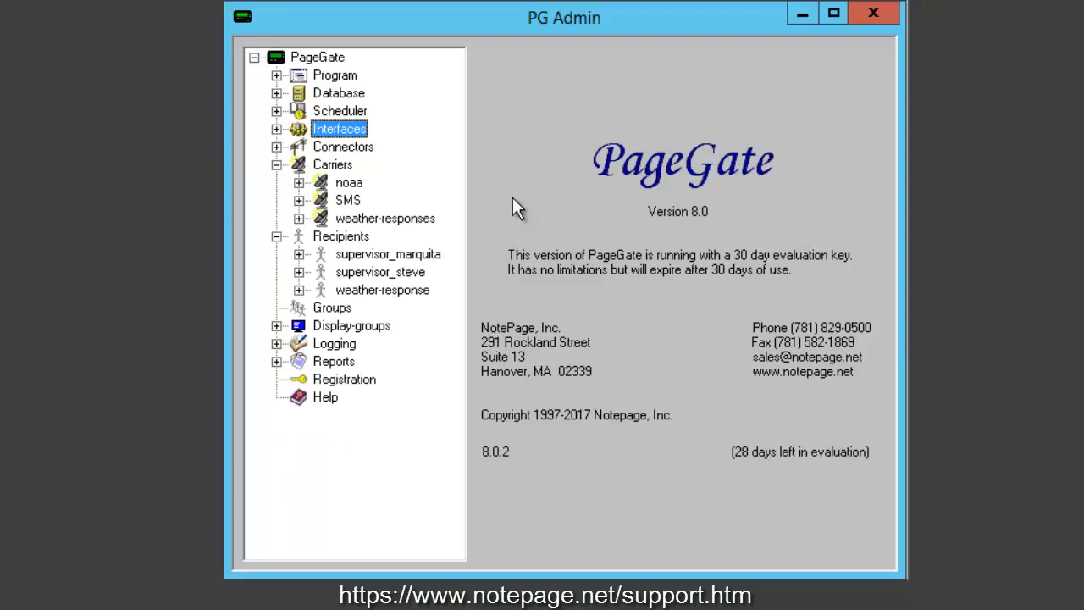
- Add a new recipient with the full name Check the Weather
right_click(356, 237)
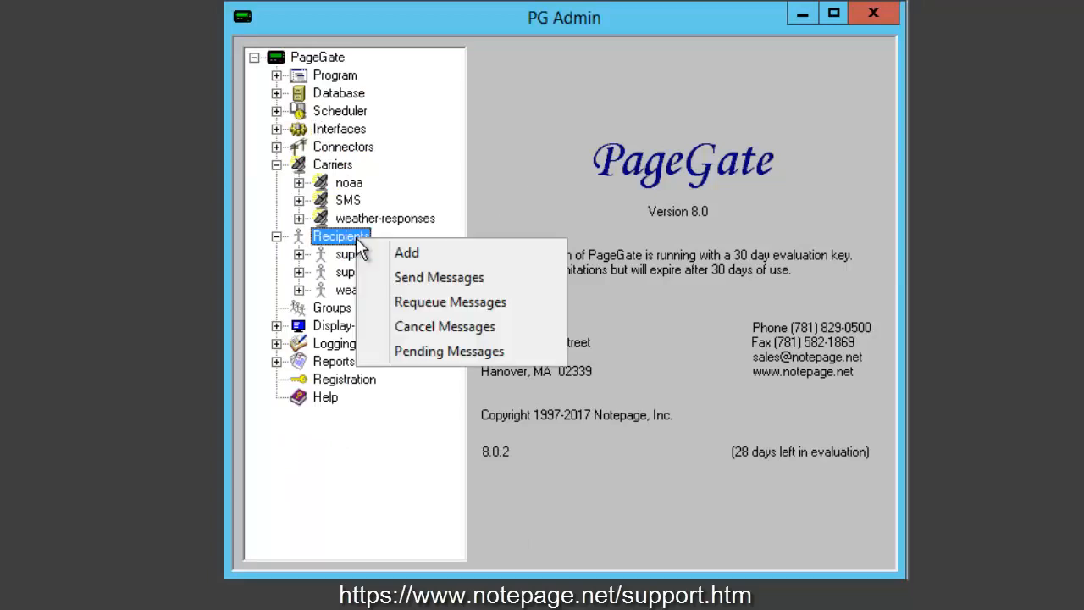
click(524, 253)
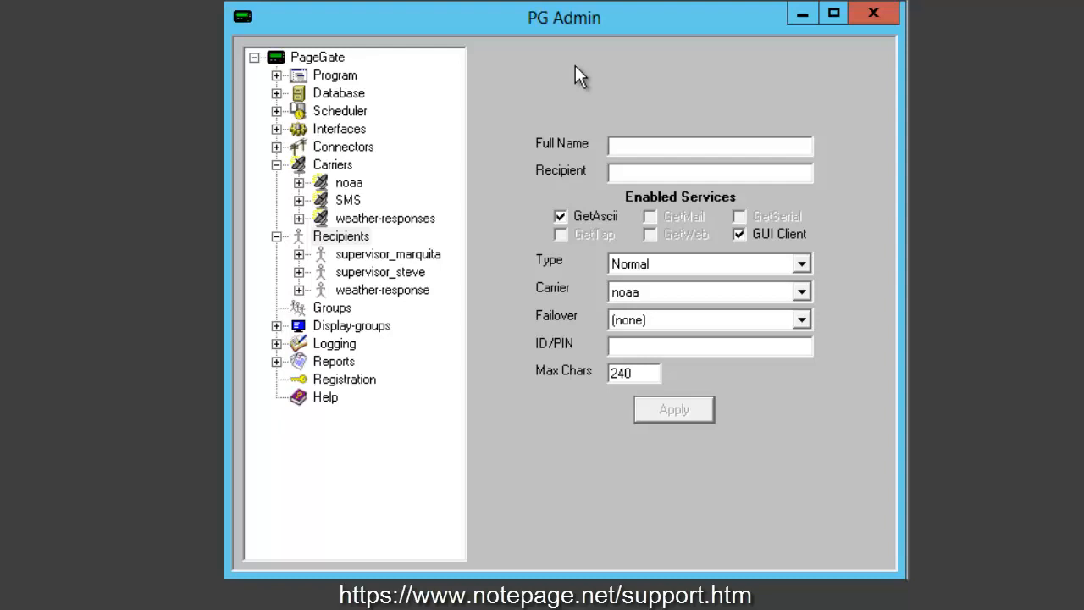
text(Check the )
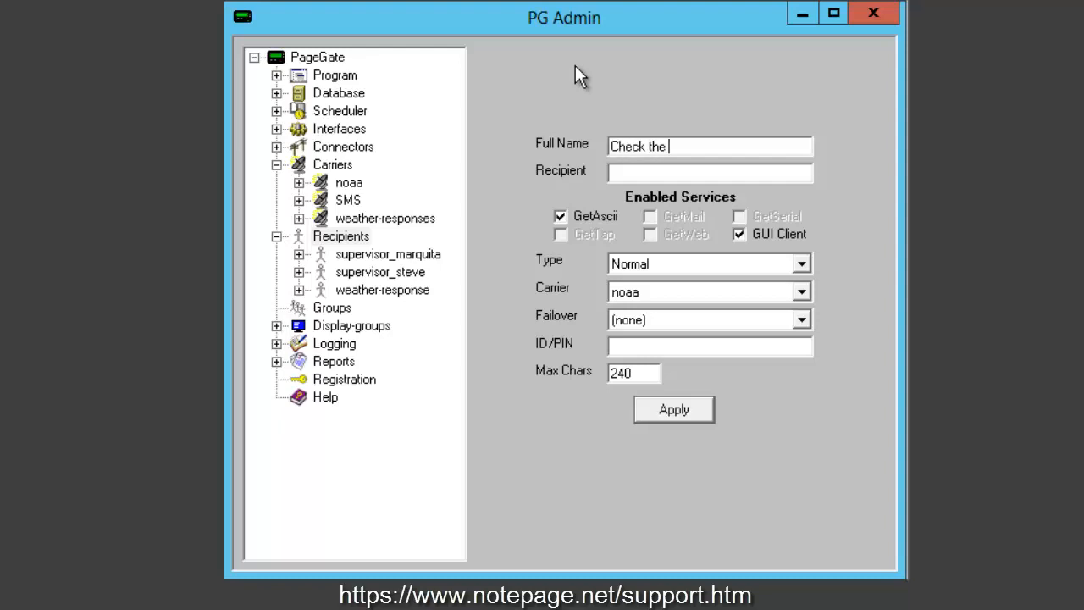
text(WEather)
key(BackSpace)
key(BackSpace)
key(BackSpace)
key(BackSpace)
key(BackSpace)
key(BackSpace)
key(BackSpace)
text(Weather)
key(Tab)
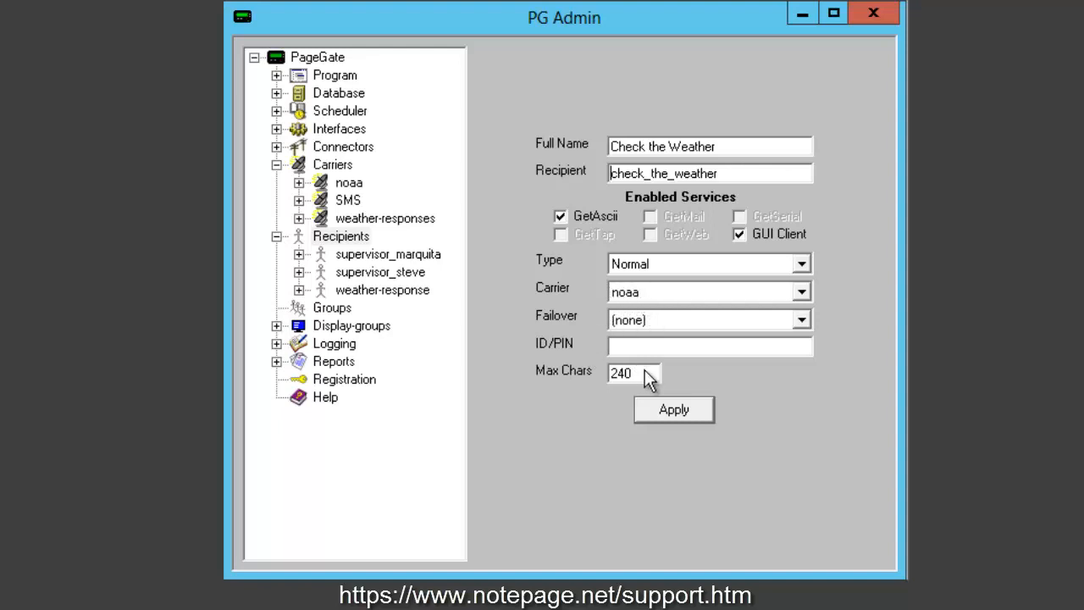
- Enter the recipient's ID/PIN, set Max Chars to 2000, and apply the new recipient
click(660, 348)
text(123)
text(2000)
click(674, 410)
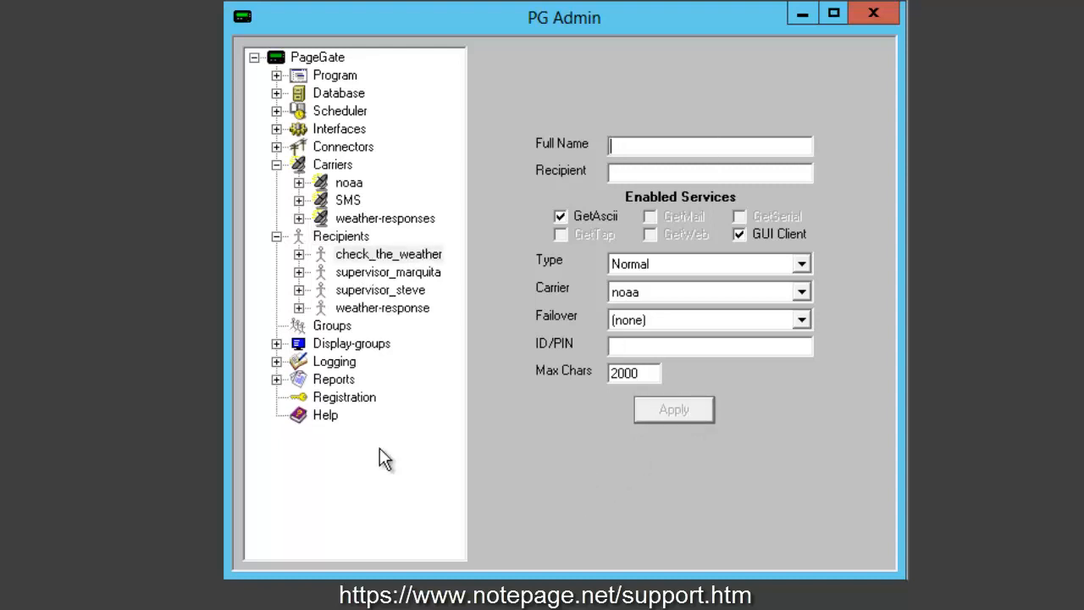
- Open the Send Message form for the check_the_weather recipient, then leave it by selecting Carriers
click(357, 254)
right_click(356, 252)
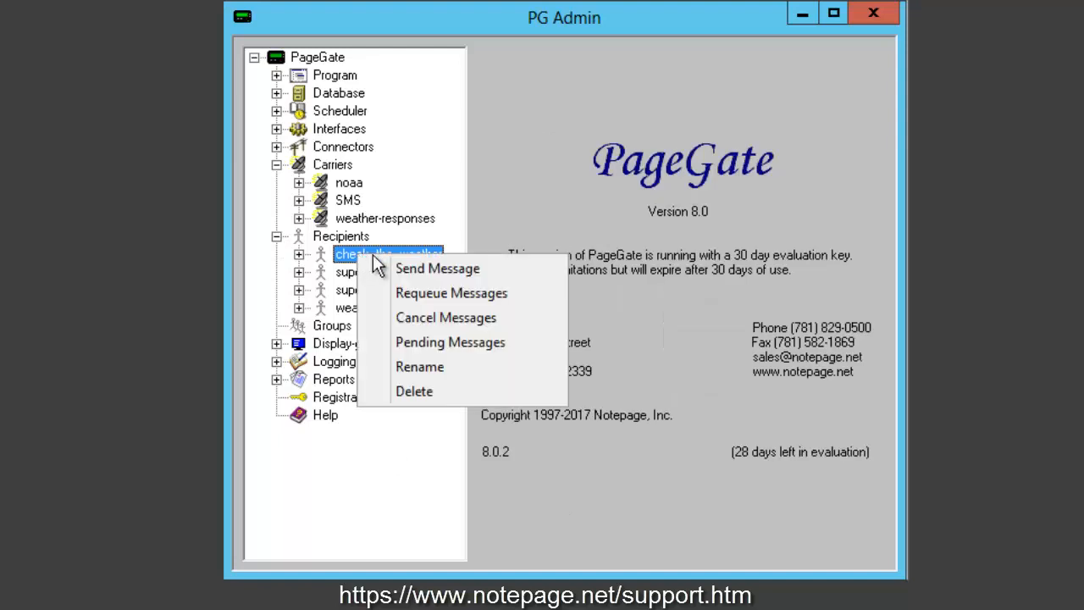
click(432, 278)
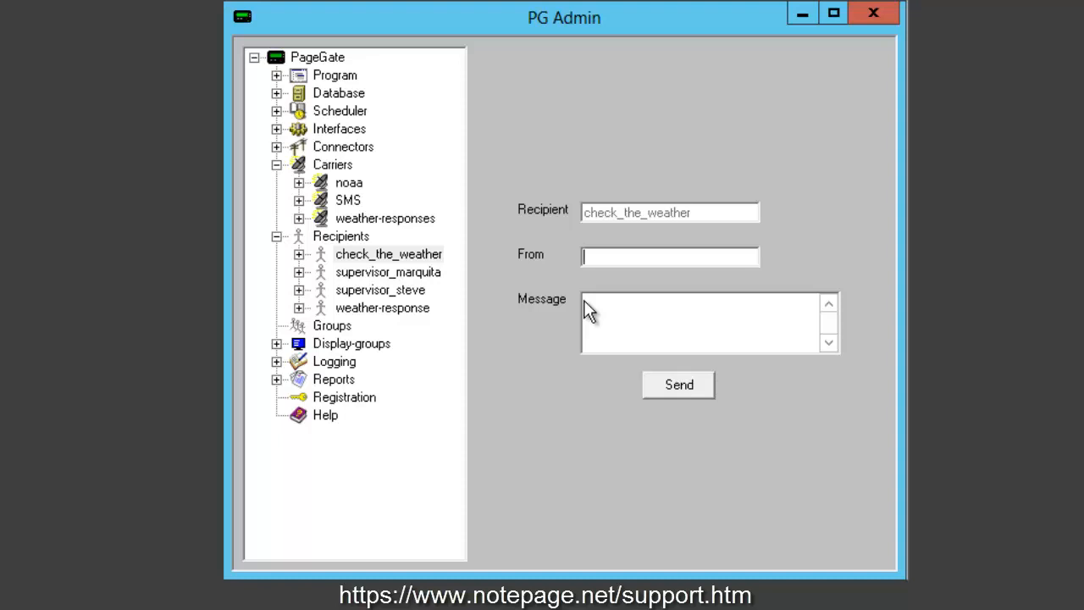
click(333, 164)
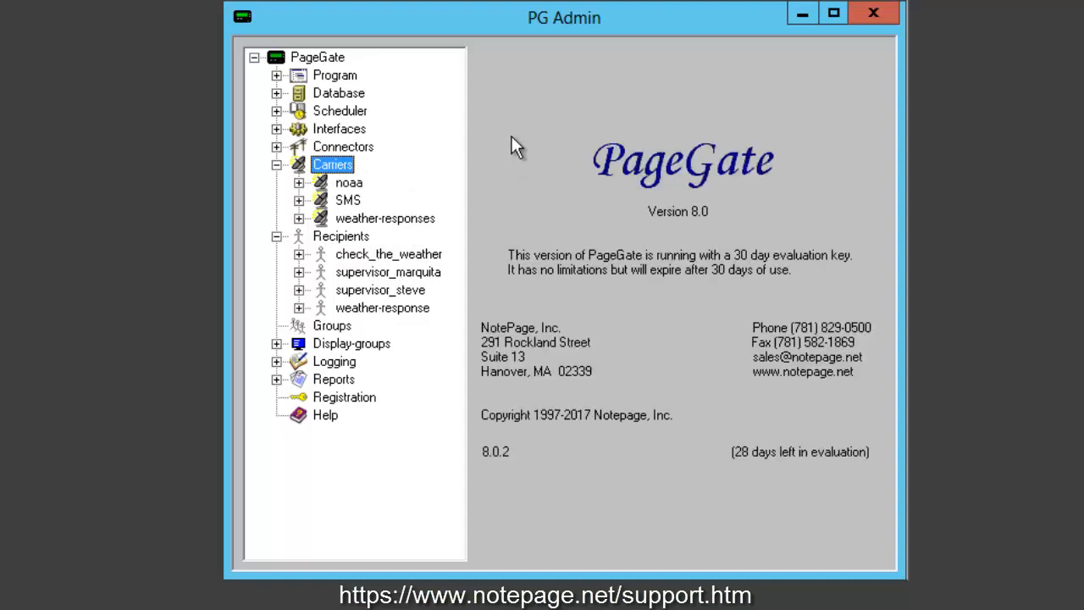